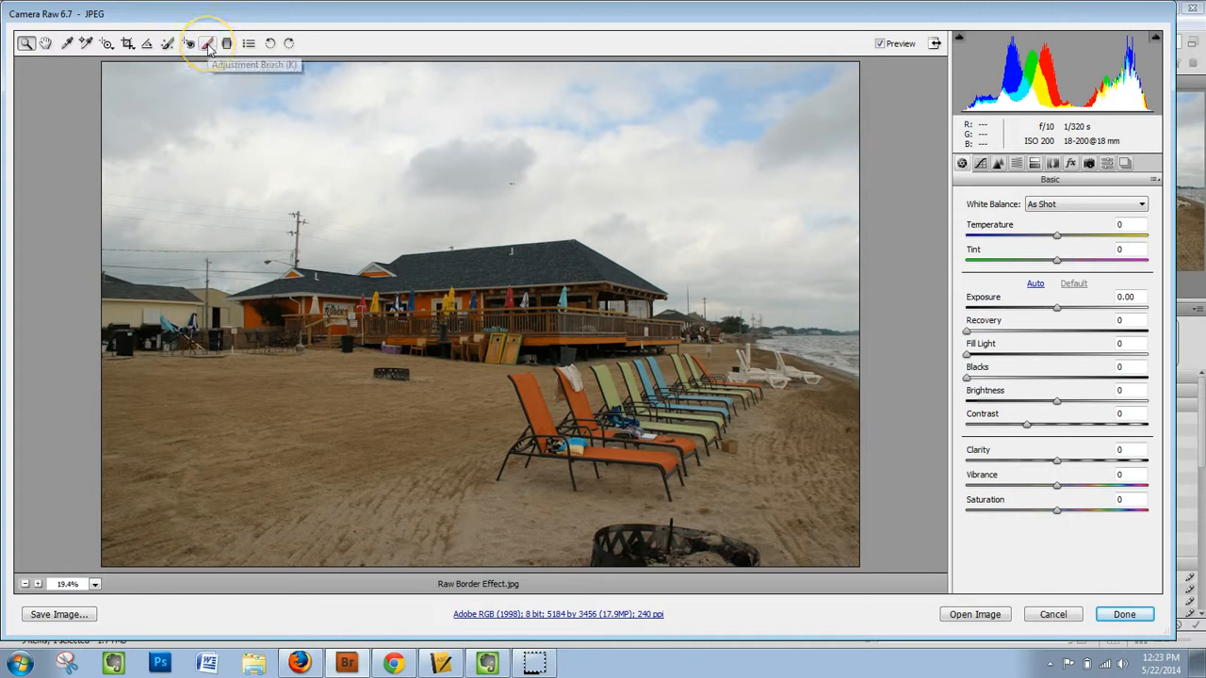
- Paint around the photo's outer edges using the Adjustment Brush with exposure +2.00, size 5 and Auto Mask enabled
{"action": "left_click", "coordinate": [208, 44]}
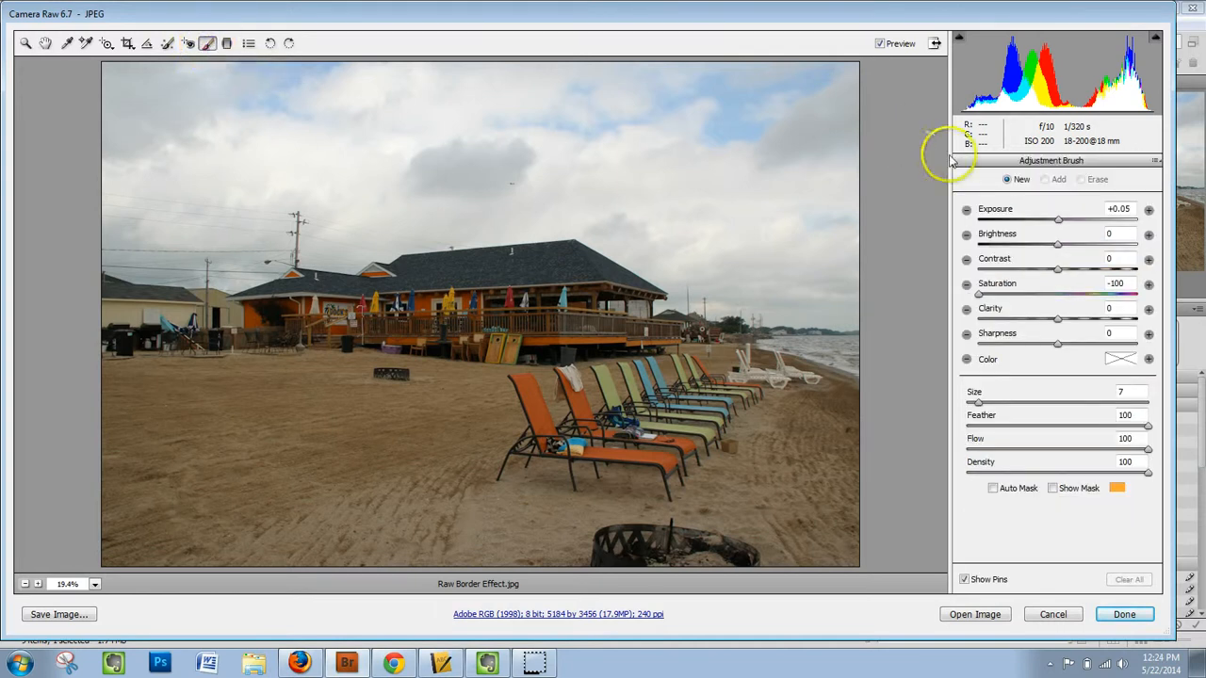
{"action": "left_click", "coordinate": [1147, 211]}
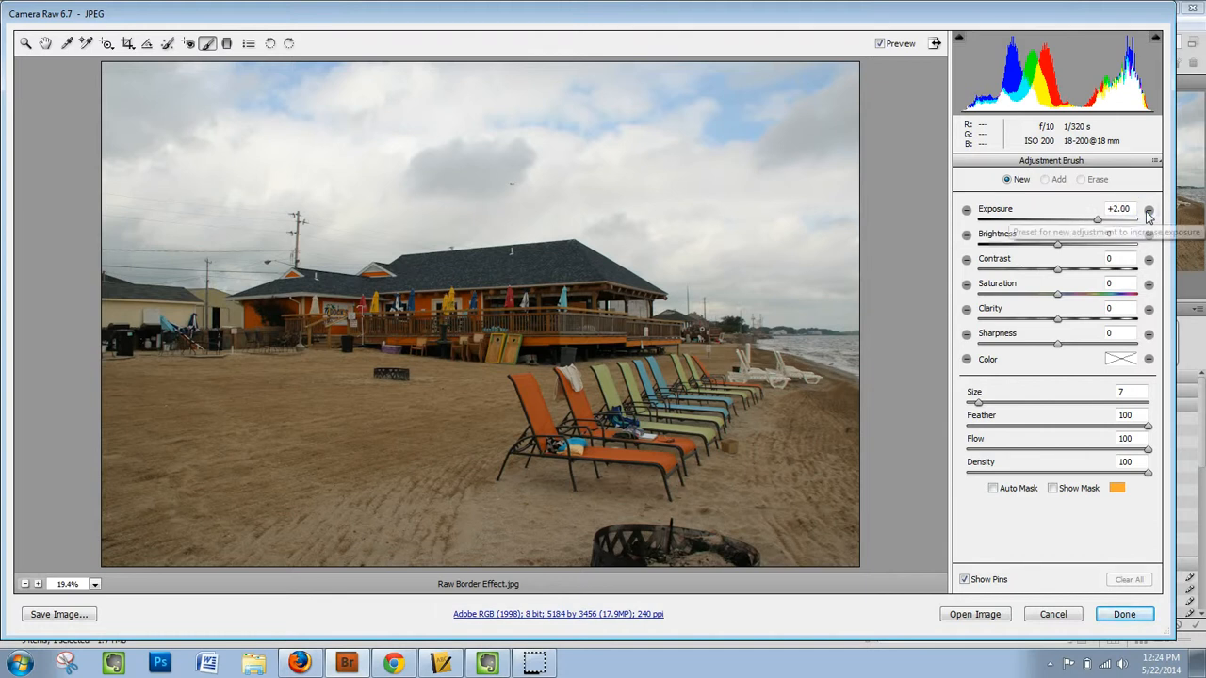
{"action": "left_click", "coordinate": [1132, 393]}
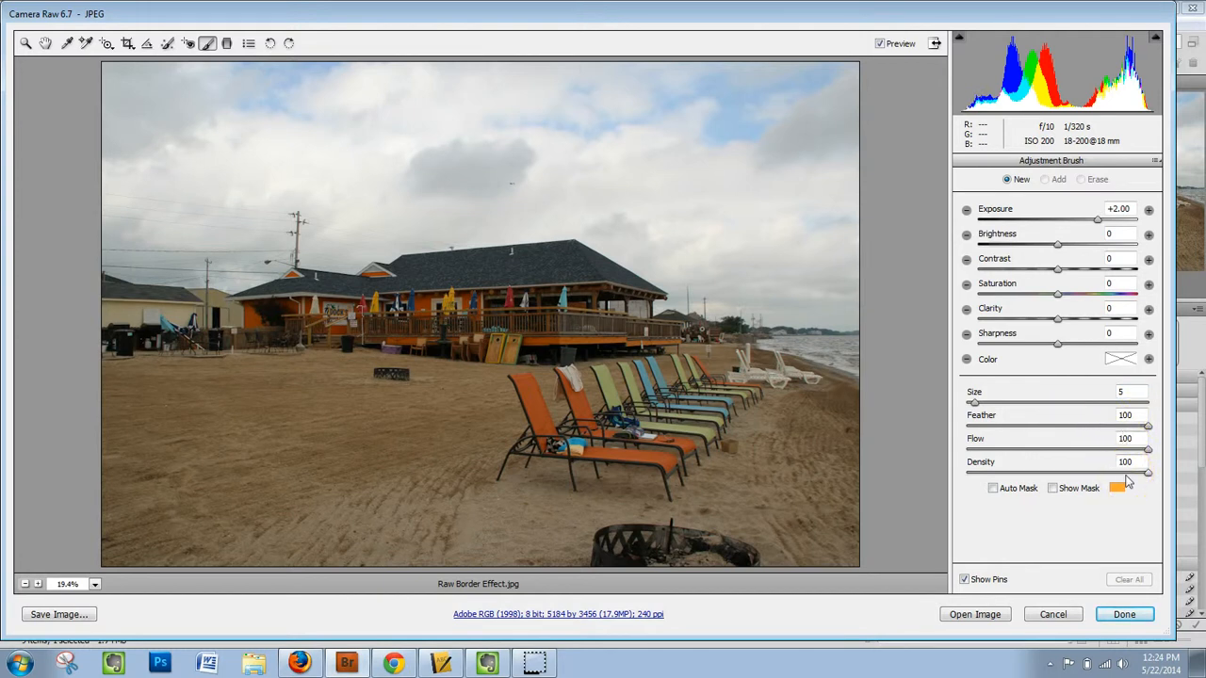
{"action": "left_click", "coordinate": [994, 489]}
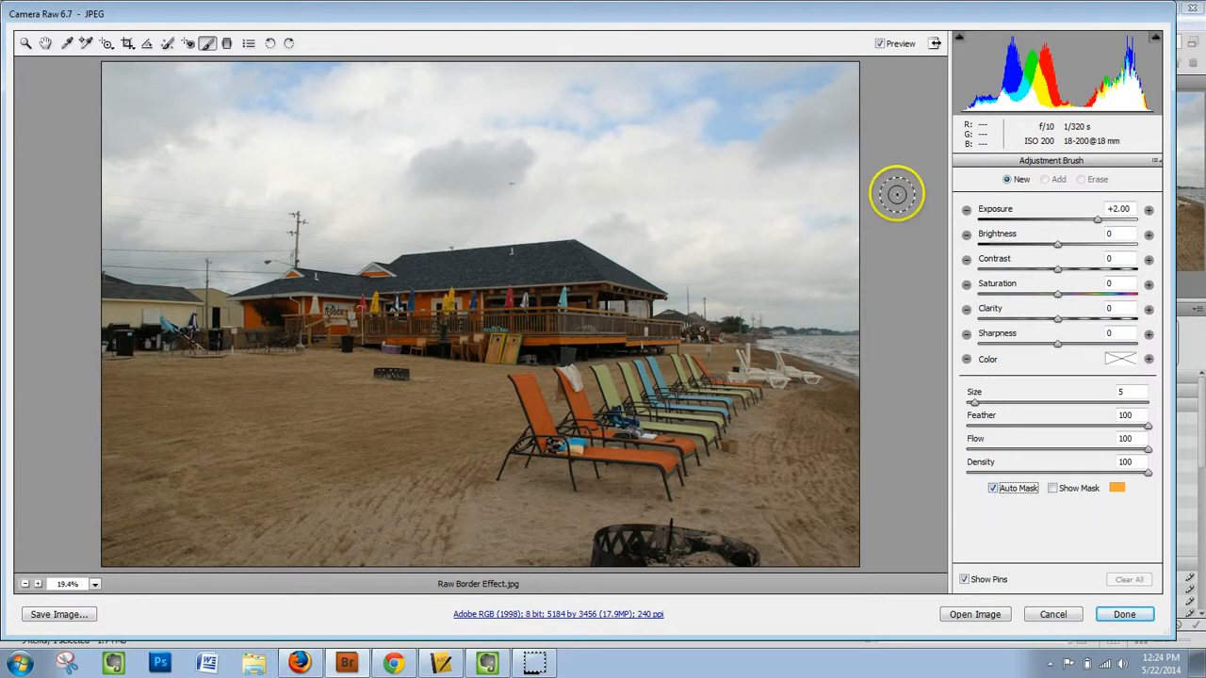
{"action": "mouse_move", "coordinate": [829, 74]}
{"action": "left_mouse_down"}
{"action": "mouse_move", "coordinate": [95, 77]}
{"action": "mouse_move", "coordinate": [118, 229]}
{"action": "mouse_move", "coordinate": [112, 344]}
{"action": "mouse_move", "coordinate": [102, 270]}
{"action": "mouse_move", "coordinate": [113, 569]}
{"action": "mouse_move", "coordinate": [284, 553]}
{"action": "mouse_move", "coordinate": [546, 563]}
{"action": "mouse_move", "coordinate": [857, 550]}
{"action": "mouse_move", "coordinate": [844, 477]}
{"action": "mouse_move", "coordinate": [845, 46]}
{"action": "left_mouse_up"}
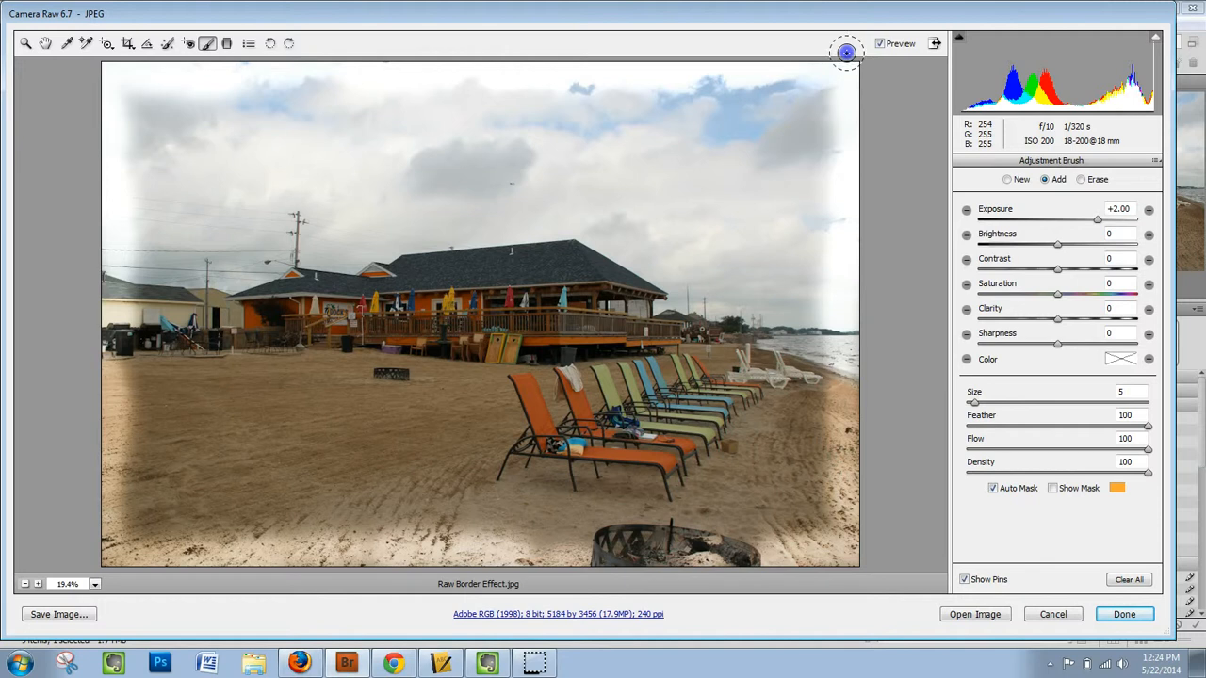
- Widen the white border around all sides of the photo with the Adjustment Brush at size 15 and exposure +2.00
{"action": "left_click", "coordinate": [1008, 180]}
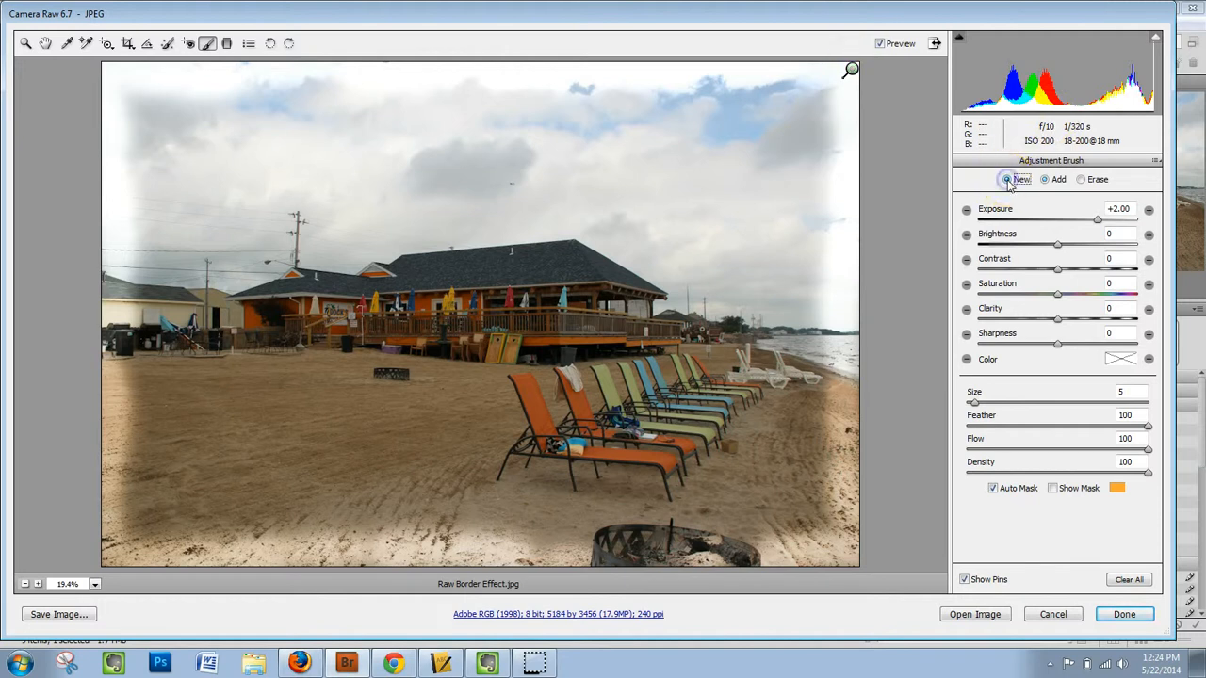
{"action": "left_click", "coordinate": [1148, 209]}
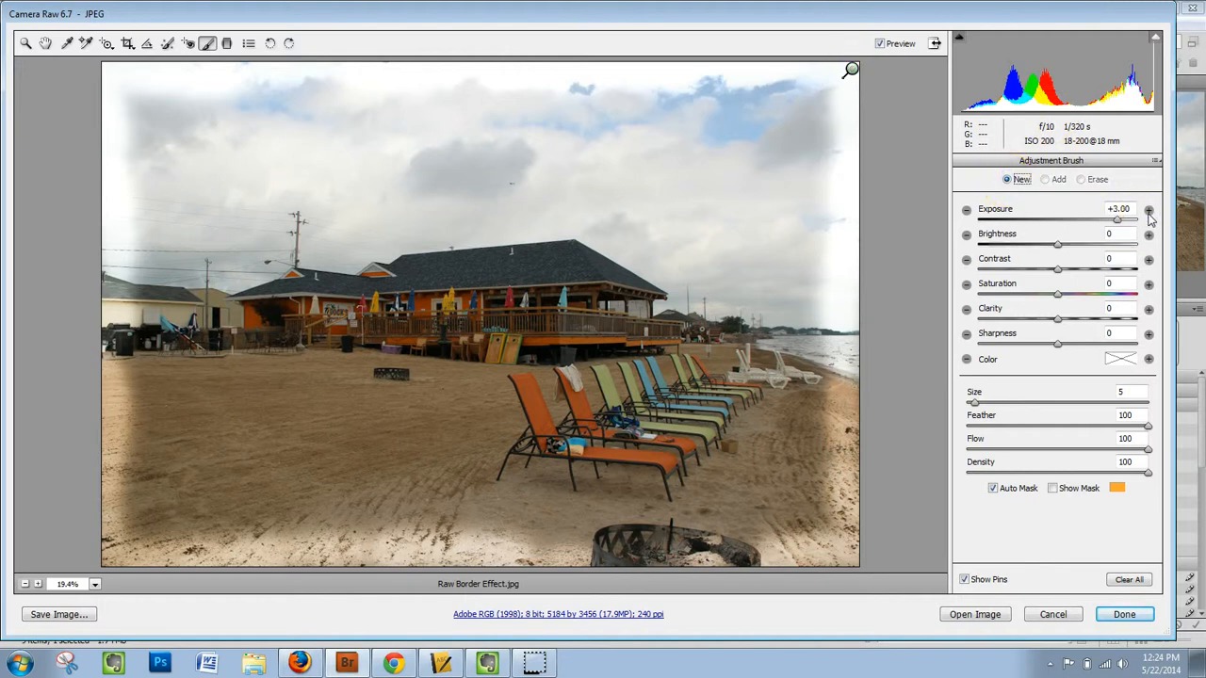
{"action": "left_click", "coordinate": [1120, 392]}
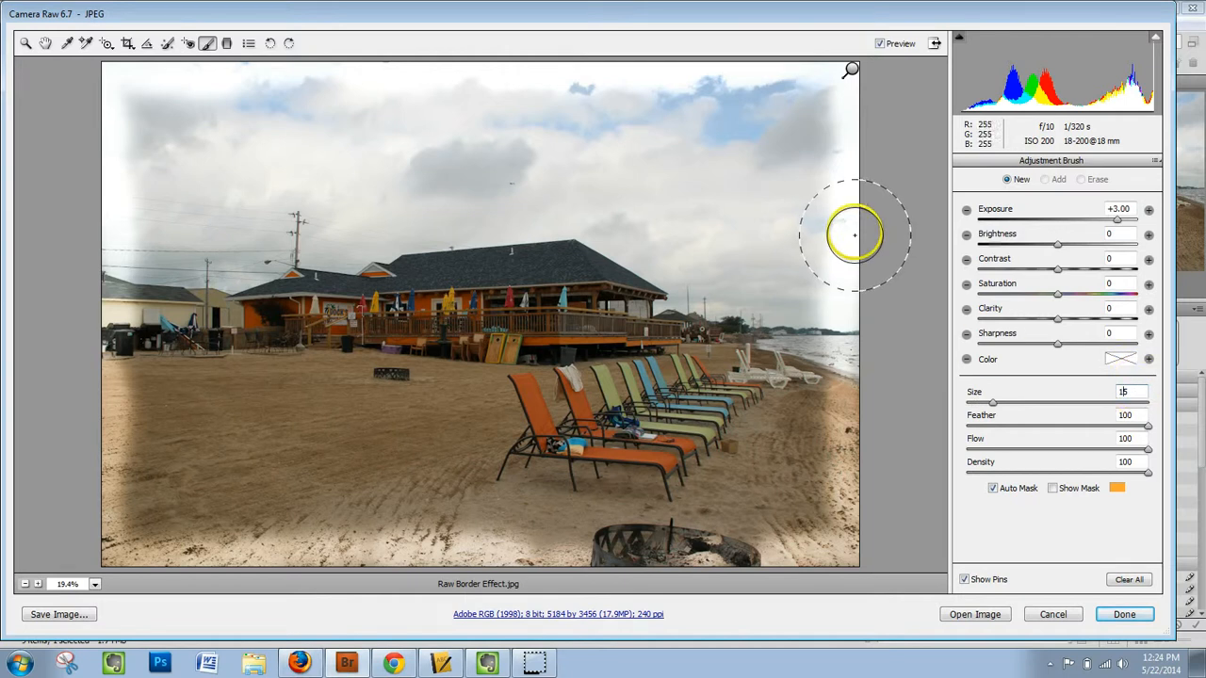
{"action": "left_click", "coordinate": [850, 71]}
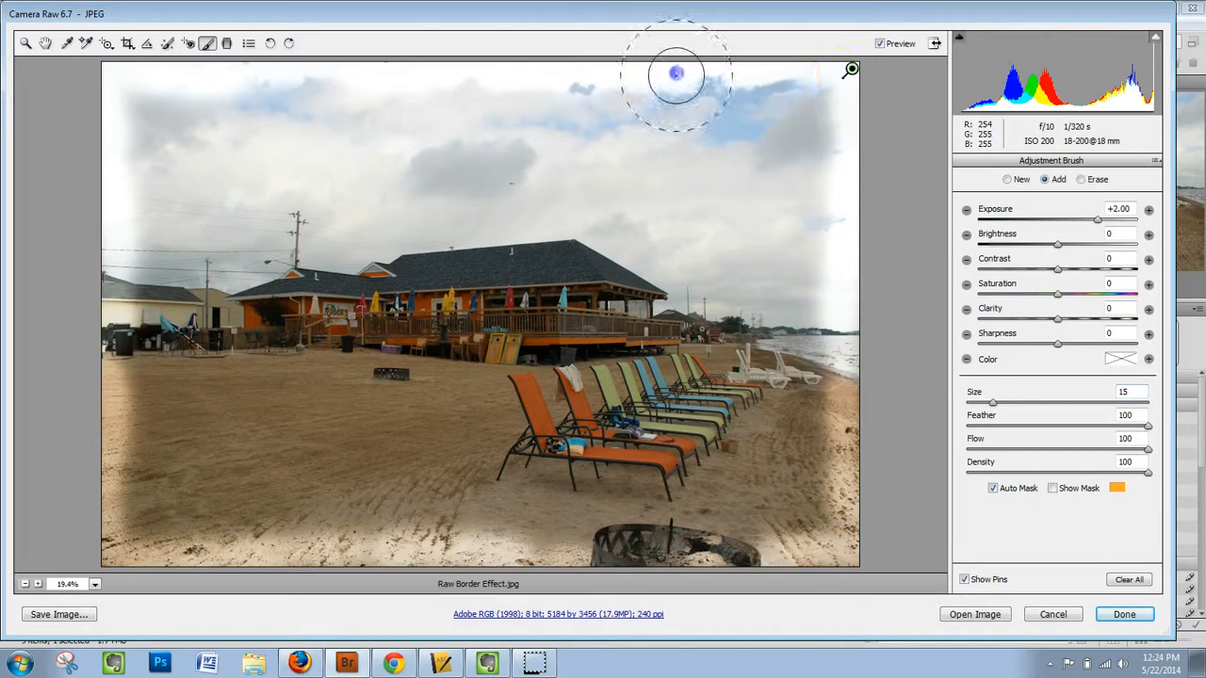
{"action": "left_click_drag", "start_coordinate": [675, 73], "coordinate": [657, 76]}
{"action": "left_click", "coordinate": [847, 90]}
{"action": "left_click", "coordinate": [839, 89]}
{"action": "mouse_move", "coordinate": [840, 89]}
{"action": "left_mouse_down"}
{"action": "mouse_move", "coordinate": [101, 95]}
{"action": "mouse_move", "coordinate": [118, 270]}
{"action": "mouse_move", "coordinate": [103, 471]}
{"action": "mouse_move", "coordinate": [126, 558]}
{"action": "mouse_move", "coordinate": [538, 549]}
{"action": "mouse_move", "coordinate": [663, 560]}
{"action": "mouse_move", "coordinate": [875, 533]}
{"action": "mouse_move", "coordinate": [856, 377]}
{"action": "mouse_move", "coordinate": [848, 54]}
{"action": "mouse_move", "coordinate": [850, 69]}
{"action": "left_mouse_up"}
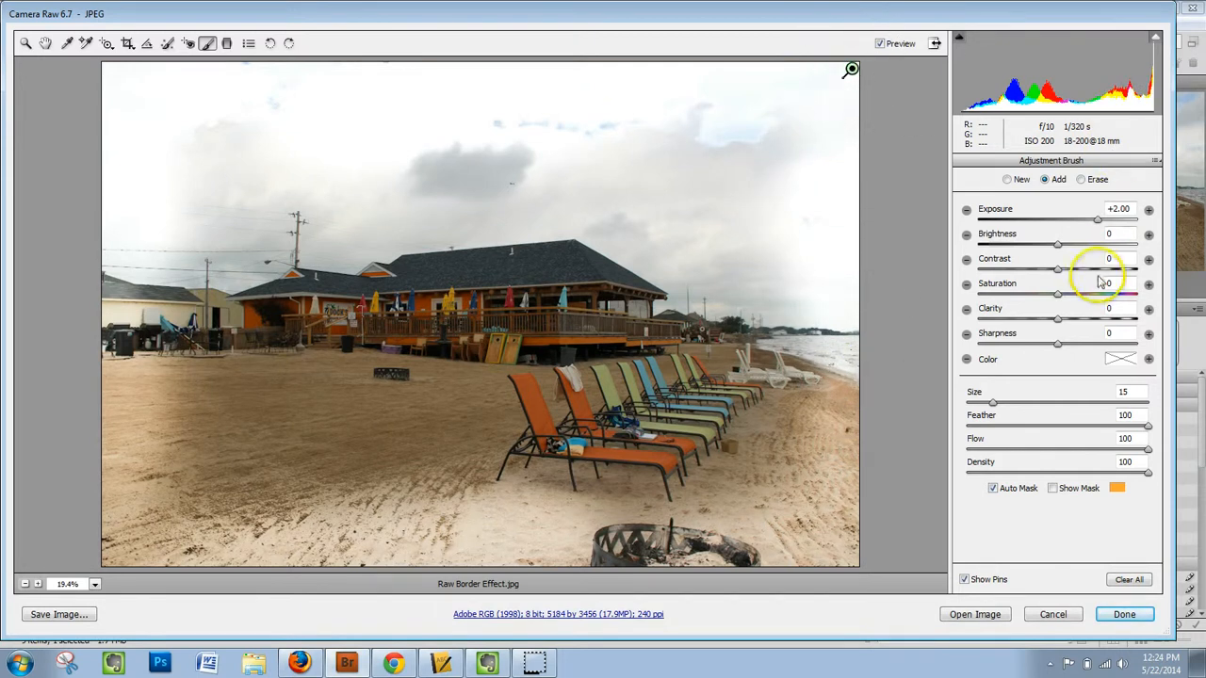
- Go over the photo's edges again with the Adjustment Brush at size 5 and hide the adjustment pins
{"action": "left_click", "coordinate": [1016, 181]}
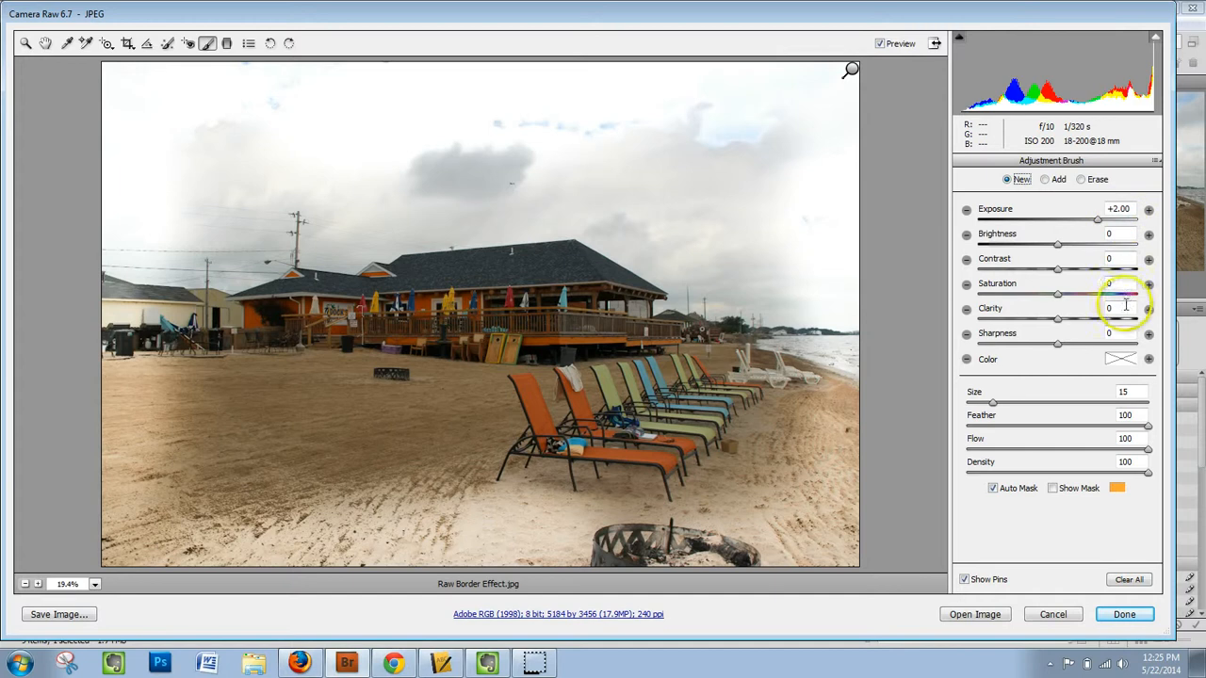
{"action": "left_click", "coordinate": [1124, 391]}
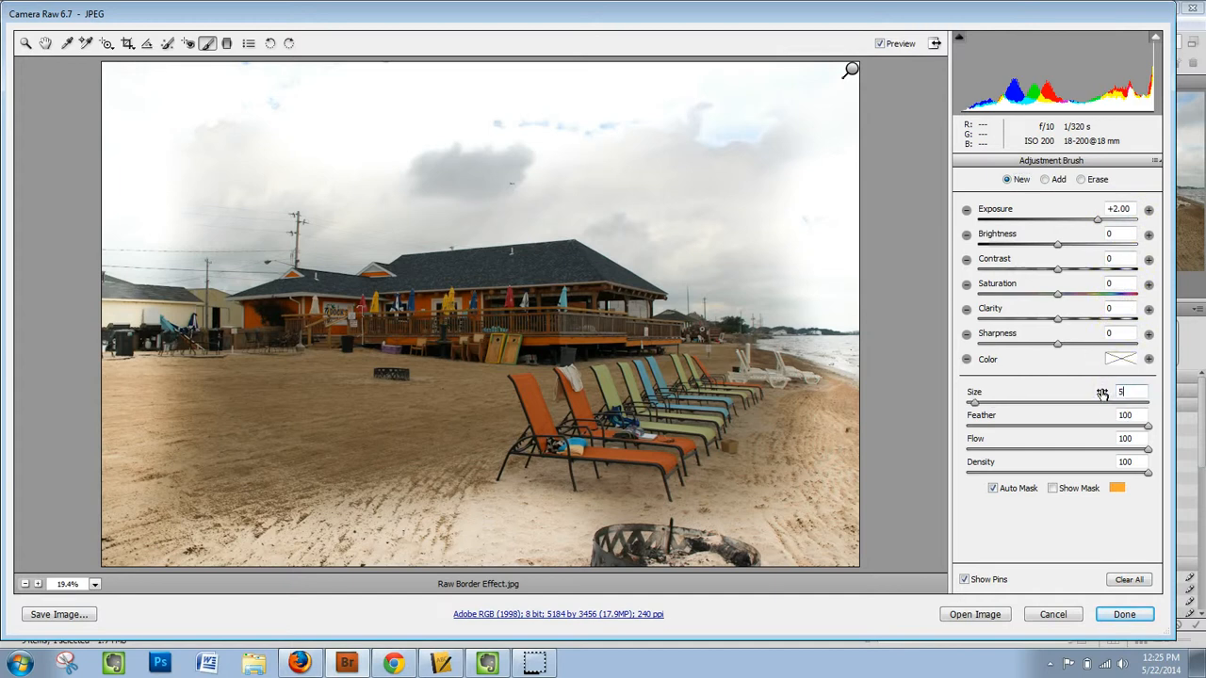
{"action": "type", "text": "5"}
{"action": "left_click", "coordinate": [621, 88]}
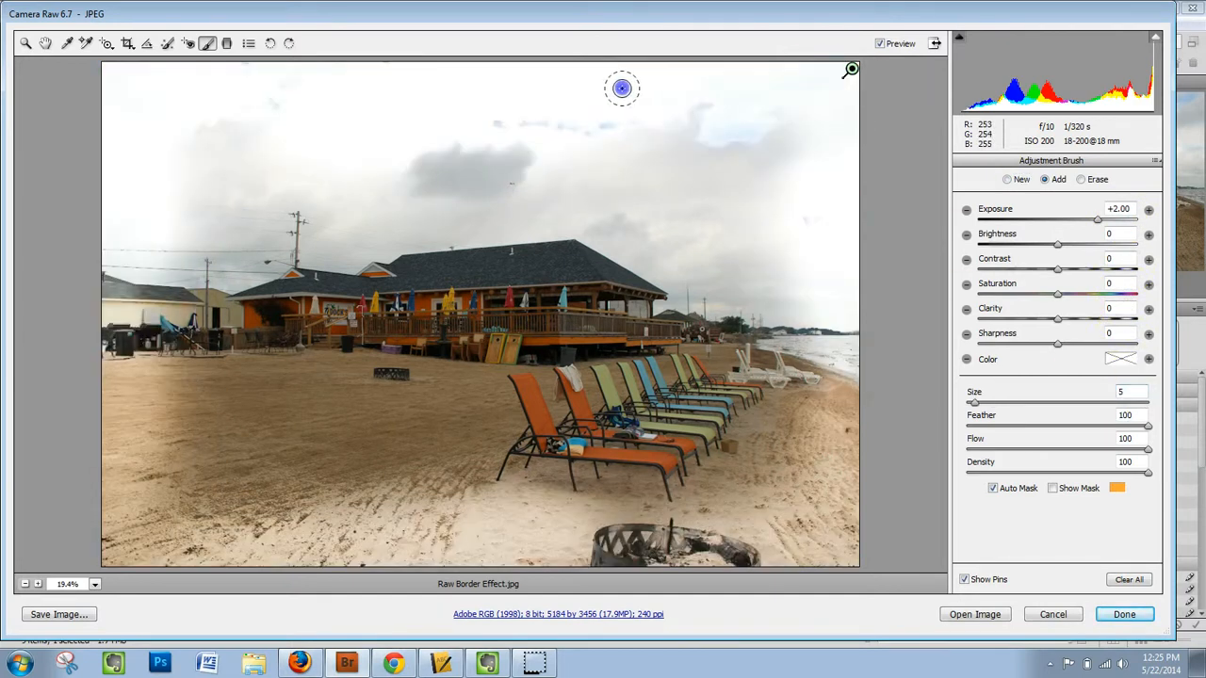
{"action": "left_click_drag", "start_coordinate": [621, 88], "coordinate": [842, 83]}
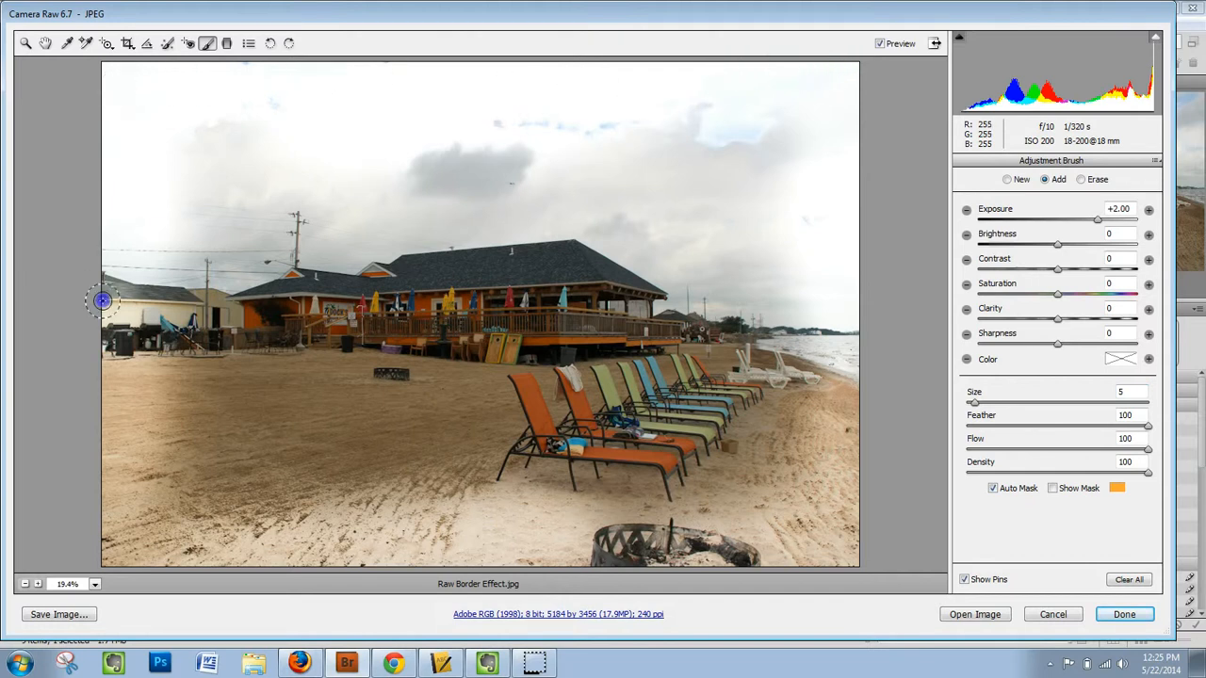
{"action": "left_click_drag", "start_coordinate": [107, 374], "coordinate": [115, 546]}
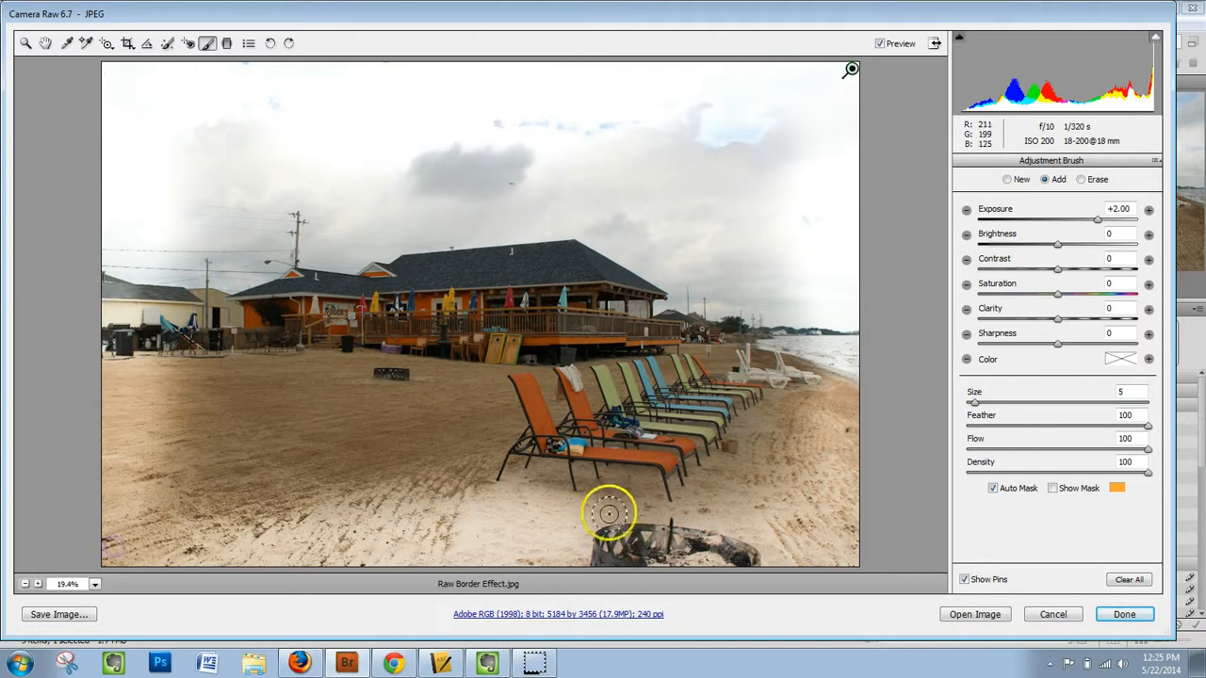
{"action": "left_click", "coordinate": [965, 579]}
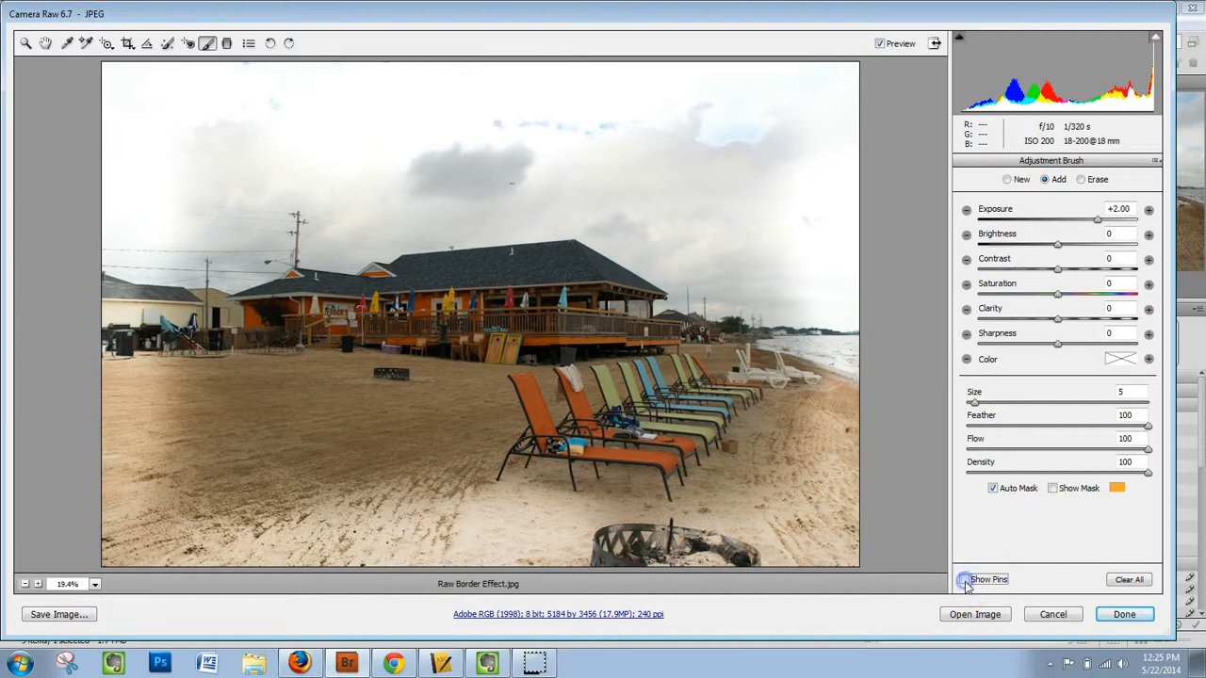
{"action": "mouse_move", "coordinate": [102, 563]}
{"action": "left_mouse_down"}
{"action": "mouse_move", "coordinate": [449, 546]}
{"action": "mouse_move", "coordinate": [844, 556]}
{"action": "left_mouse_up"}
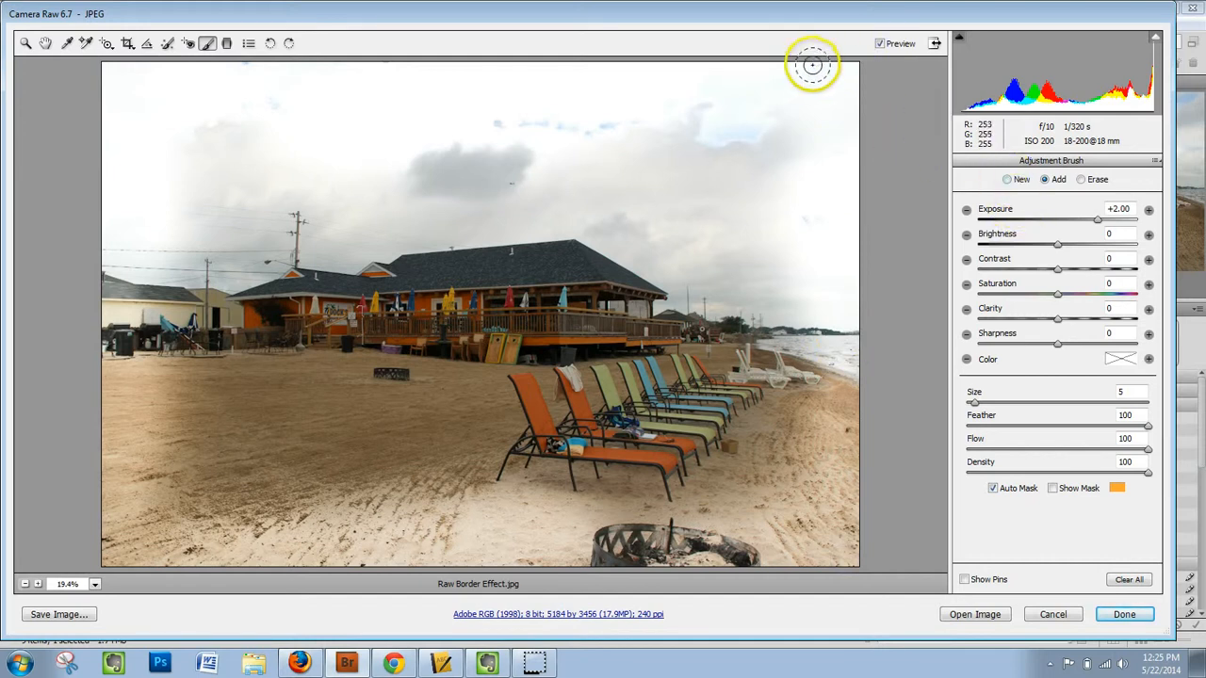
- Start a new brush adjustment at exposure +2.00 and size 5, and paint around the photo's edges to whiten the border further
{"action": "left_click", "coordinate": [1008, 179]}
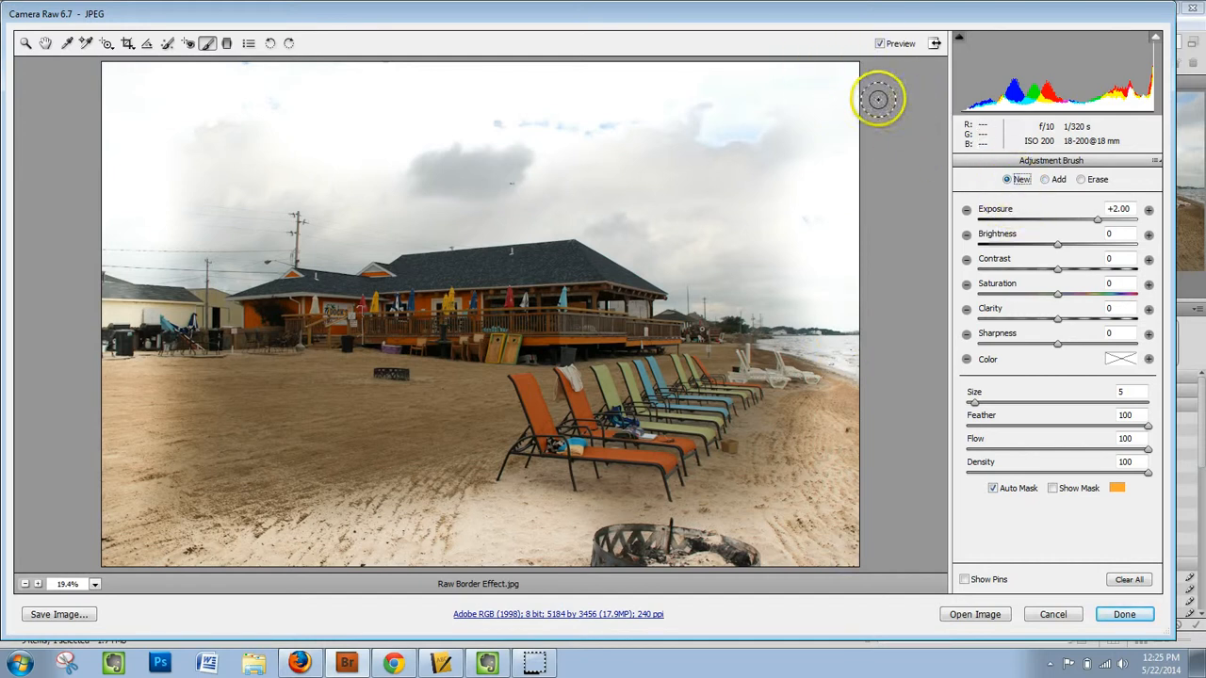
{"action": "mouse_move", "coordinate": [850, 239]}
{"action": "left_mouse_down"}
{"action": "mouse_move", "coordinate": [848, 568]}
{"action": "mouse_move", "coordinate": [841, 557]}
{"action": "mouse_move", "coordinate": [101, 558]}
{"action": "mouse_move", "coordinate": [98, 69]}
{"action": "mouse_move", "coordinate": [351, 96]}
{"action": "mouse_move", "coordinate": [442, 82]}
{"action": "left_mouse_up"}
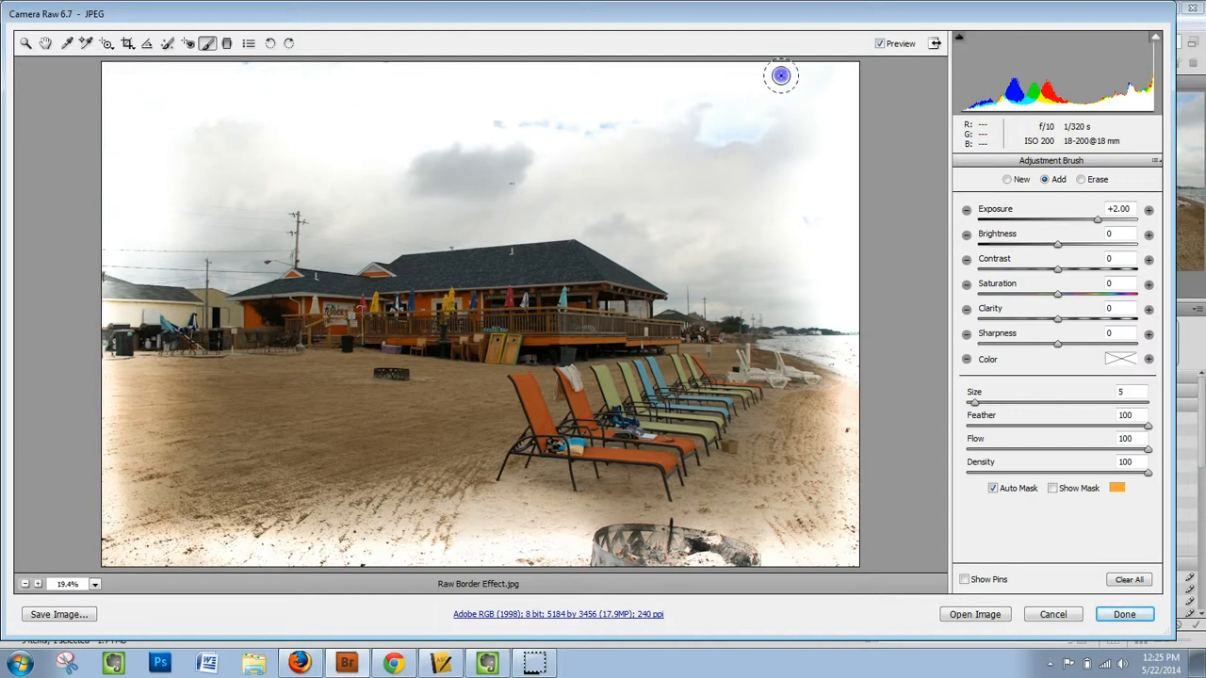
{"action": "left_click_drag", "start_coordinate": [838, 83], "coordinate": [884, 83]}
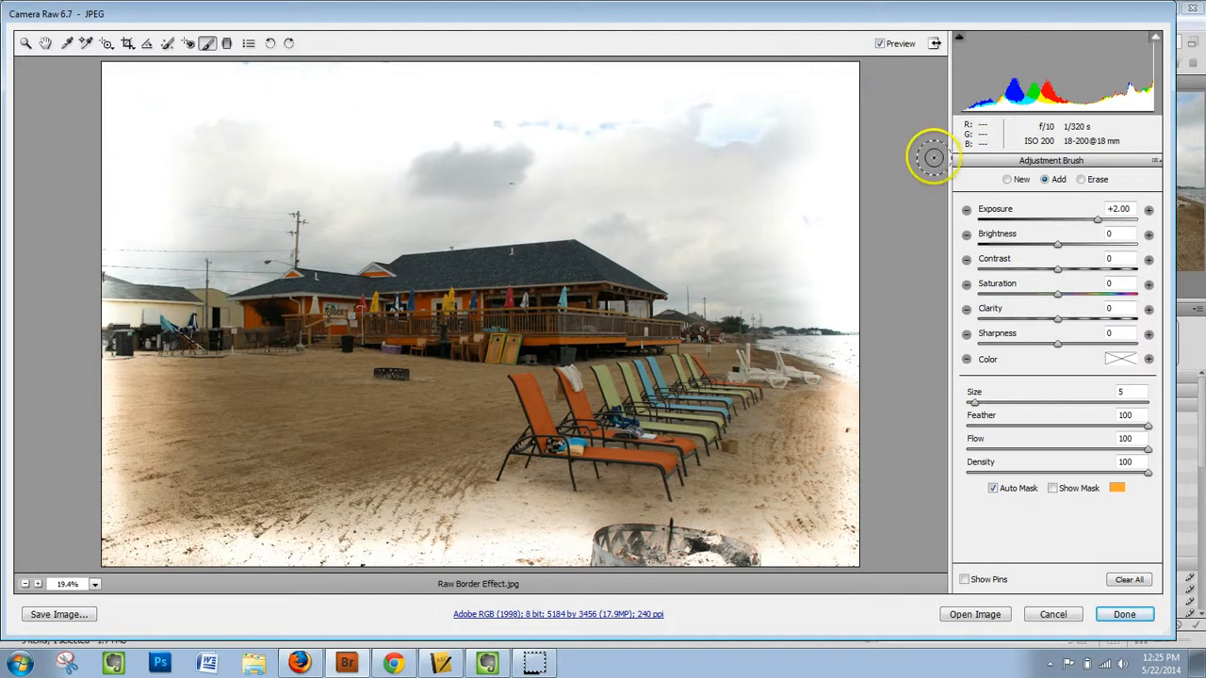
- Set the photo's temperature to +20, tint to +13, recovery to 9, fill light to 16 and blacks to 19
{"action": "left_click", "coordinate": [47, 47]}
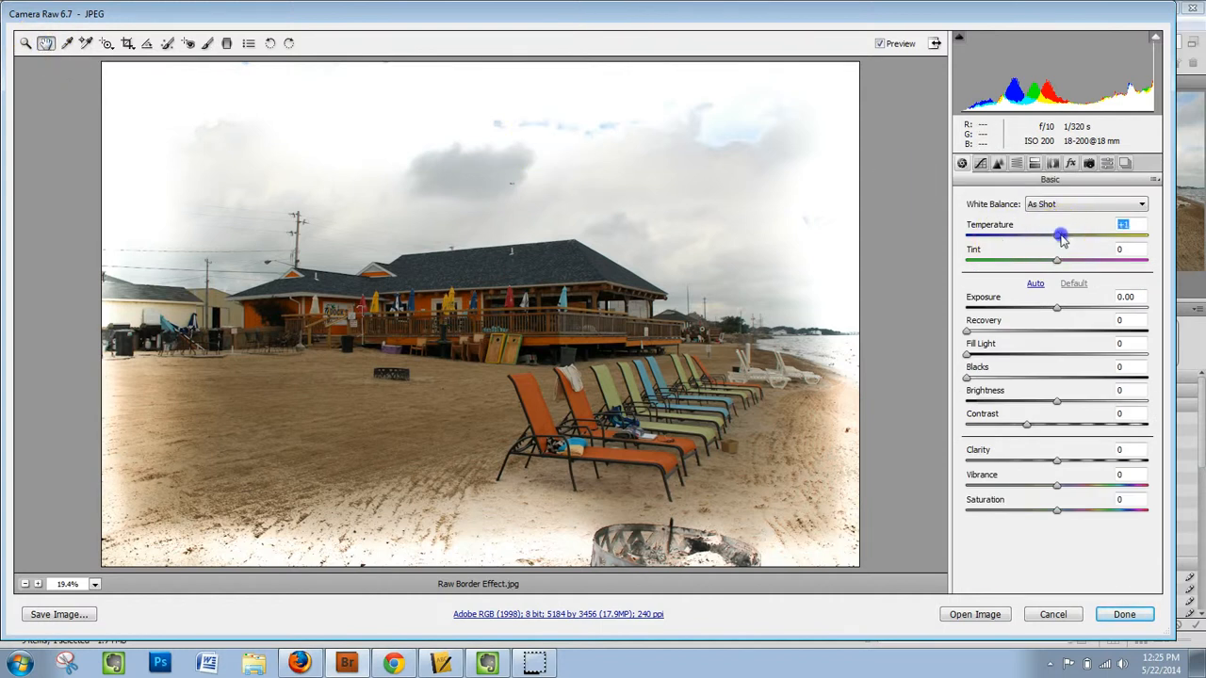
{"action": "left_click_drag", "start_coordinate": [1061, 241], "coordinate": [1077, 239]}
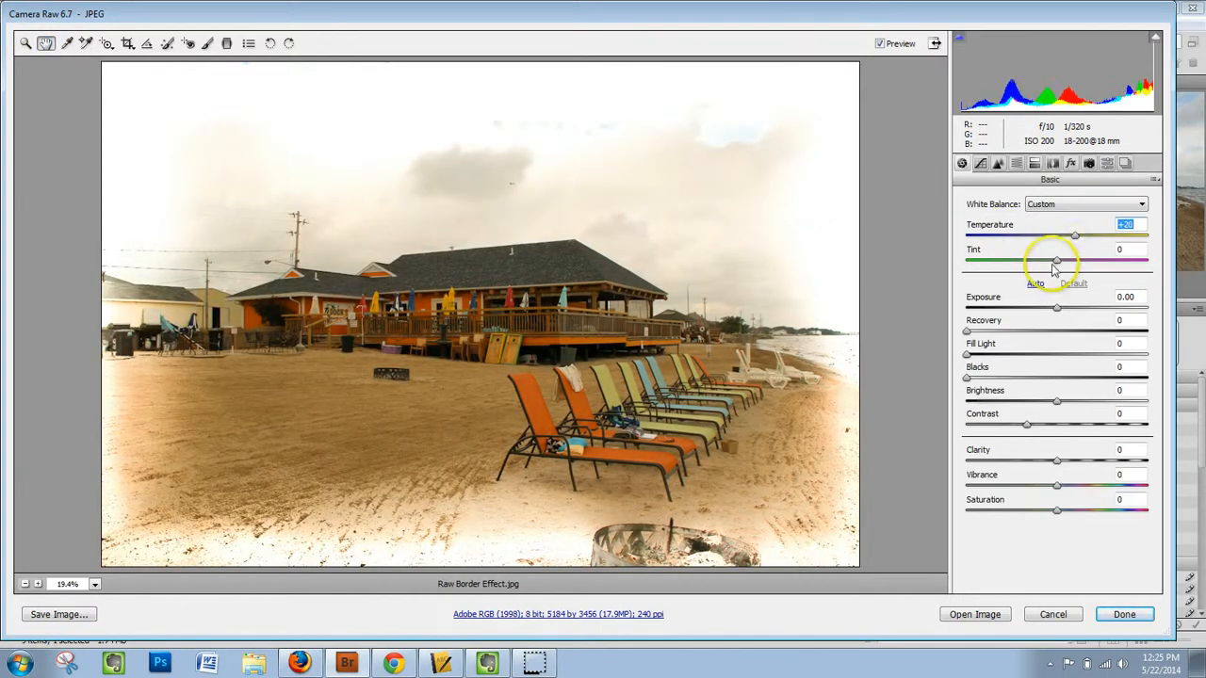
{"action": "left_click", "coordinate": [1056, 263]}
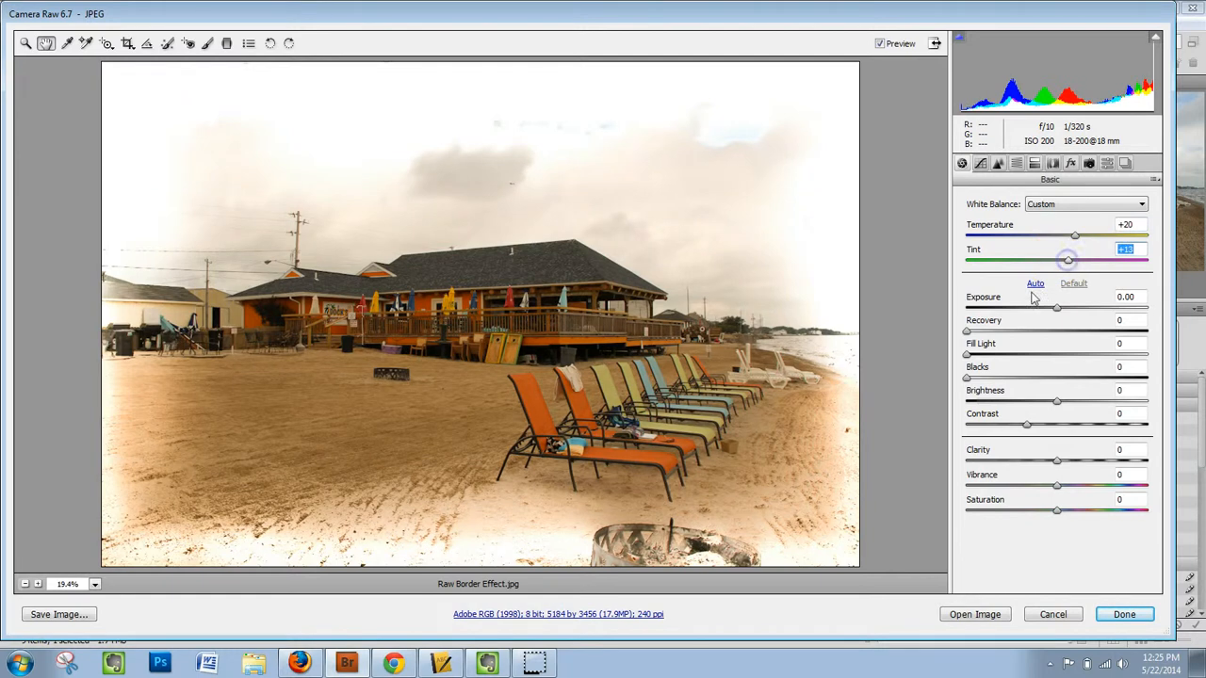
{"action": "left_click_drag", "start_coordinate": [966, 377], "coordinate": [985, 331]}
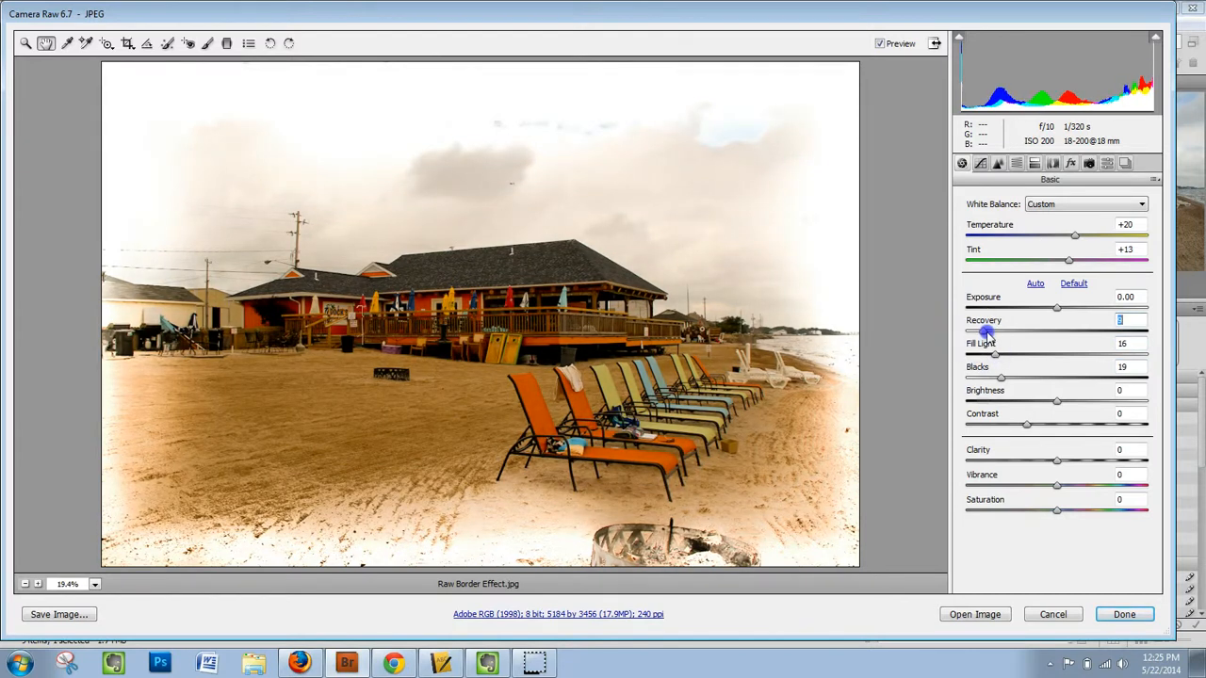
- Apply split toning to the highlights with hue 210 and saturation 31
{"action": "left_click", "coordinate": [1034, 164]}
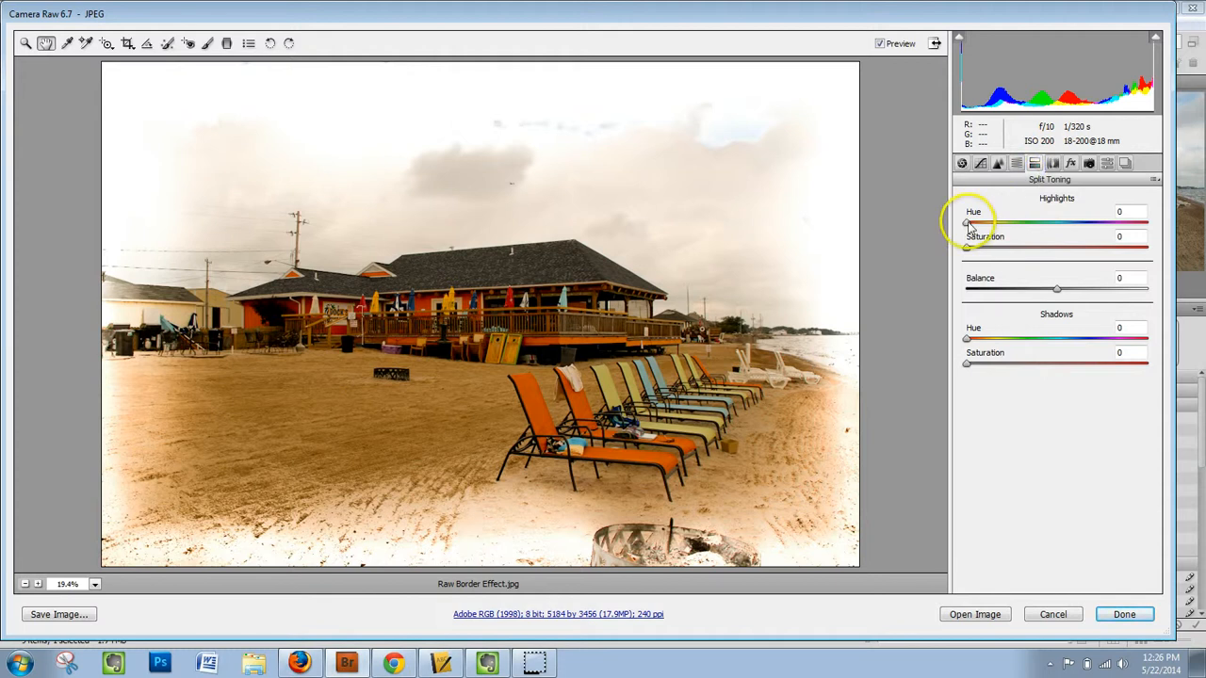
{"action": "left_click_drag", "start_coordinate": [967, 224], "coordinate": [1015, 228]}
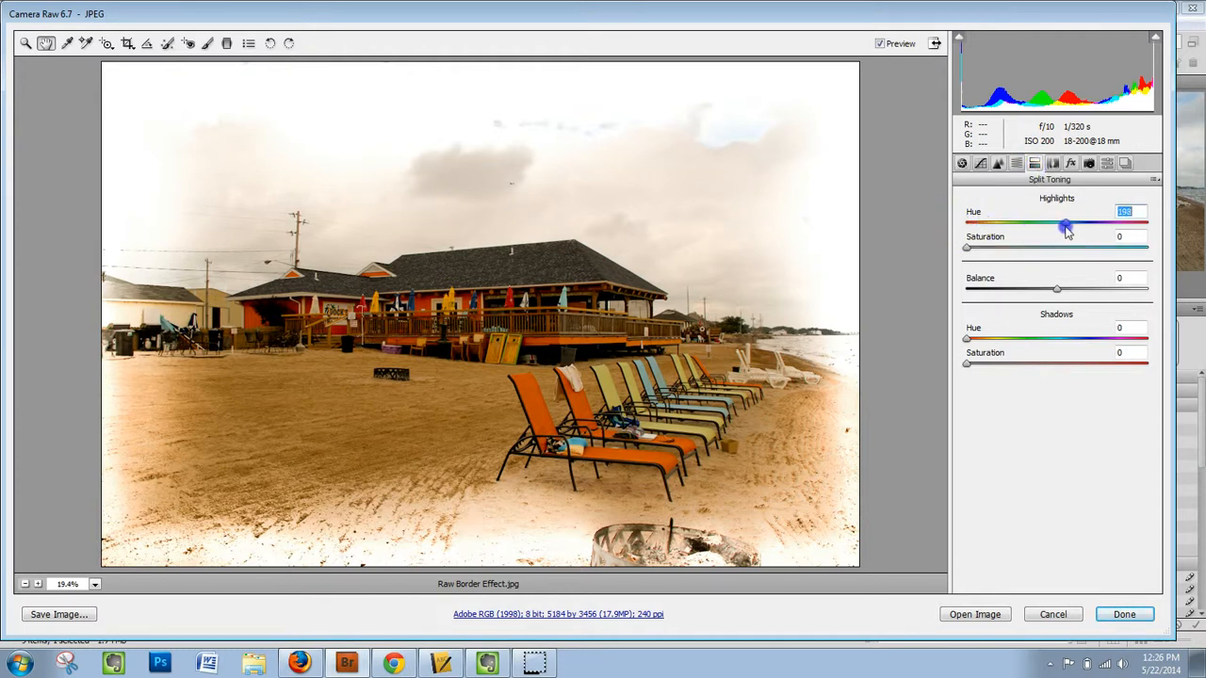
{"action": "left_click_drag", "start_coordinate": [967, 247], "coordinate": [1025, 247]}
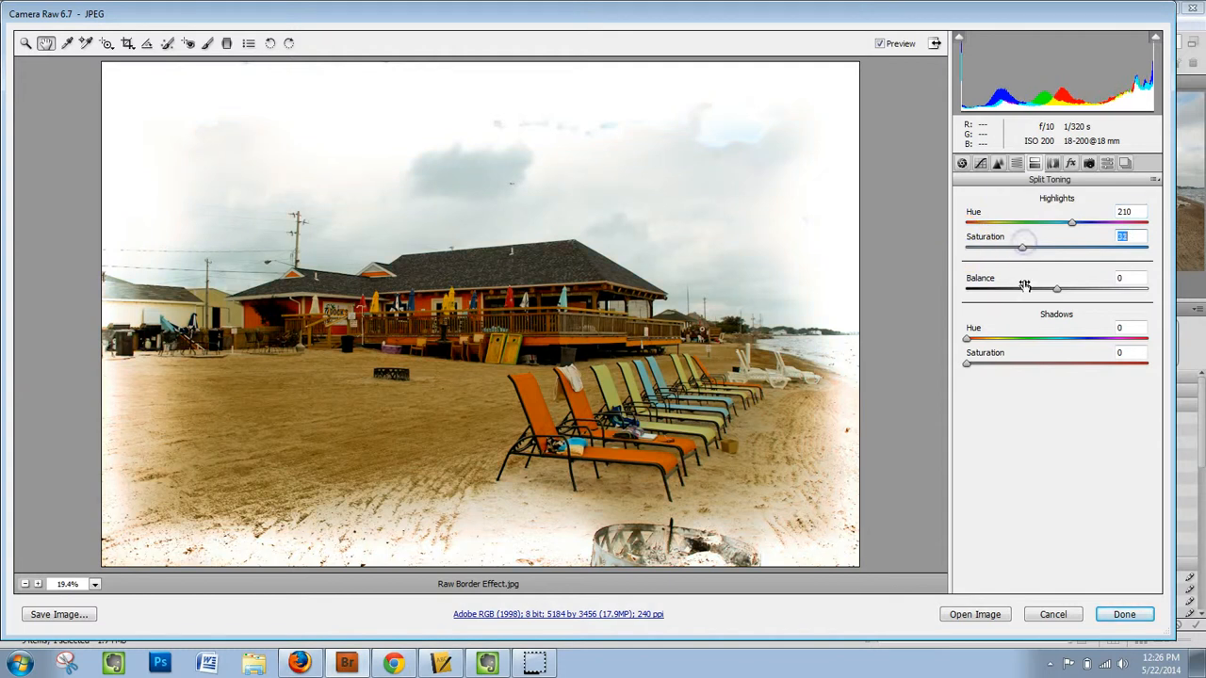
- Raise the HSL saturation of the blues to +53 and the aquas to +50
{"action": "left_click", "coordinate": [1017, 163]}
{"action": "left_click", "coordinate": [1004, 221]}
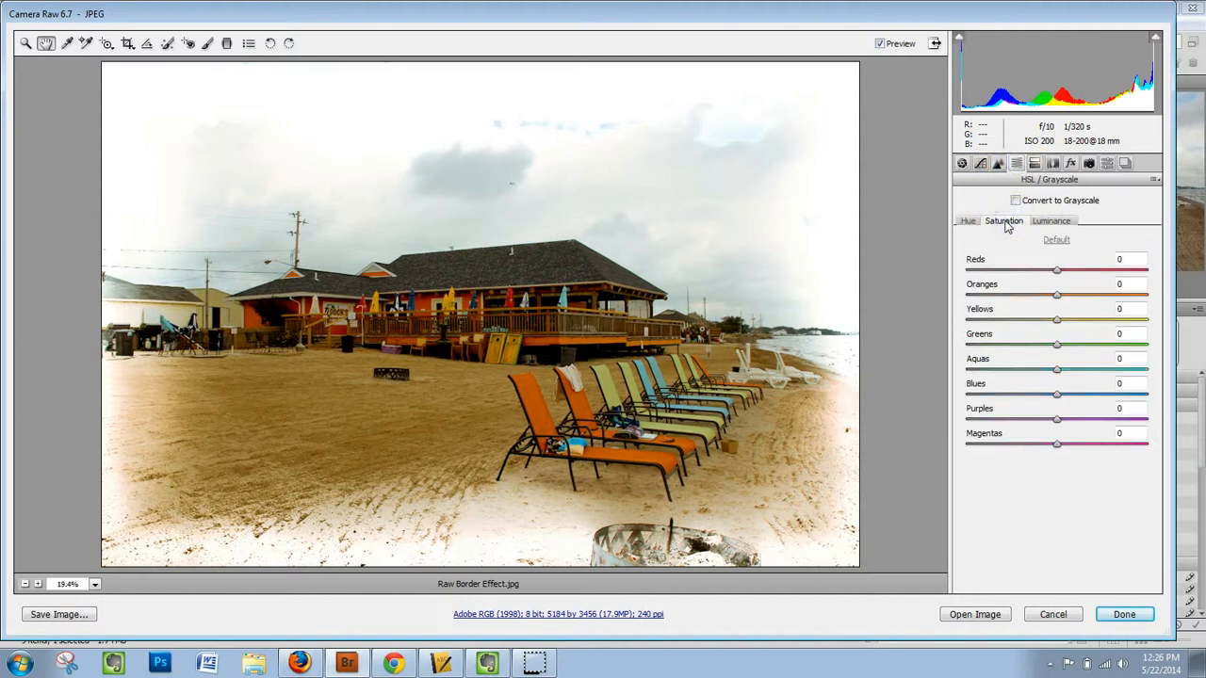
{"action": "left_click", "coordinate": [1057, 396]}
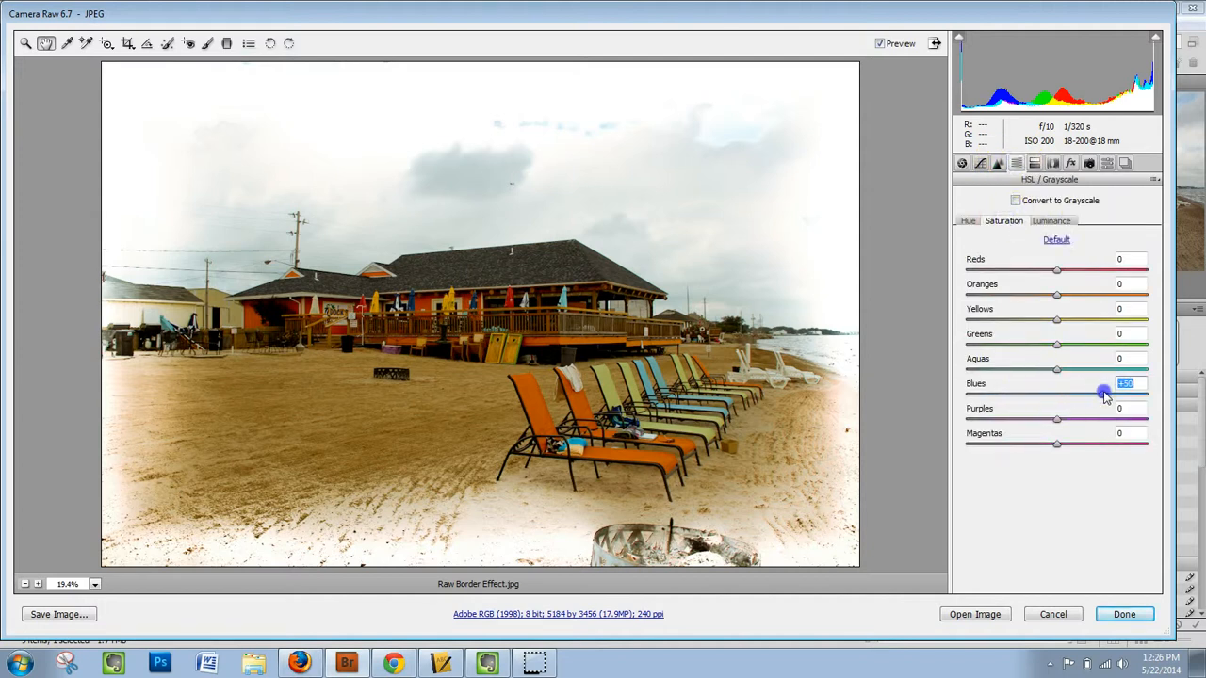
{"action": "left_click_drag", "start_coordinate": [1057, 369], "coordinate": [1090, 372]}
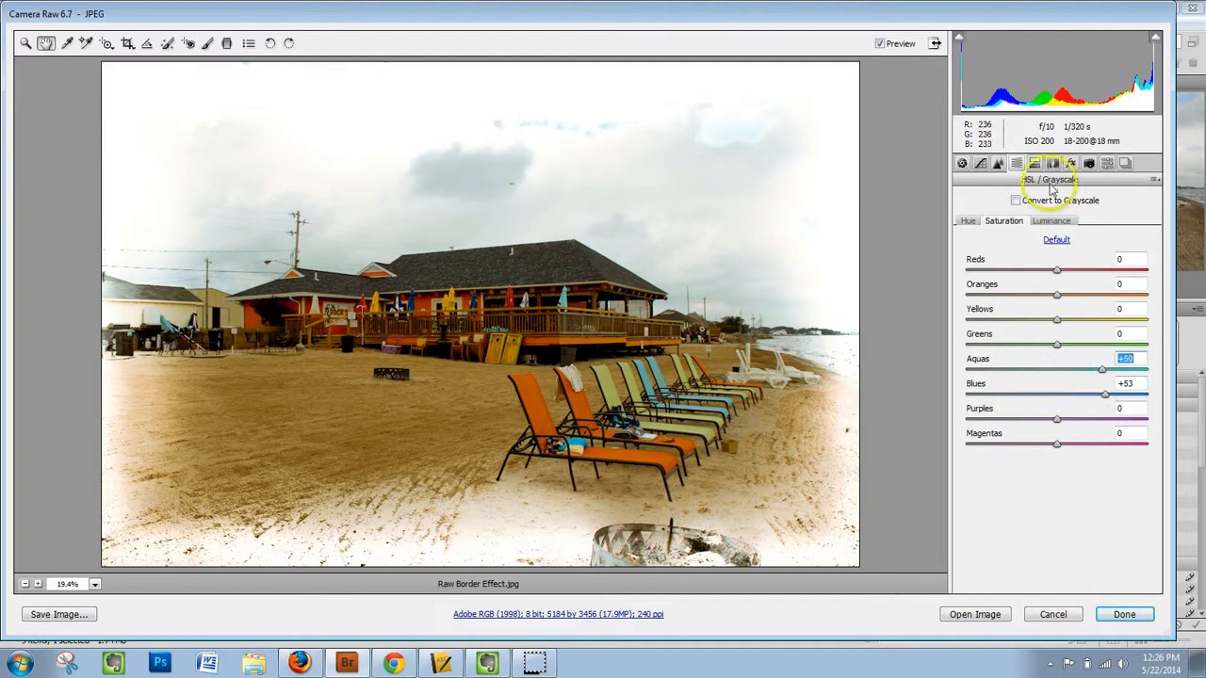
- Shift the HSL hue of the blues to +55, the aquas to +36 and the purples to -57
{"action": "left_click", "coordinate": [970, 222]}
{"action": "left_click", "coordinate": [1059, 396]}
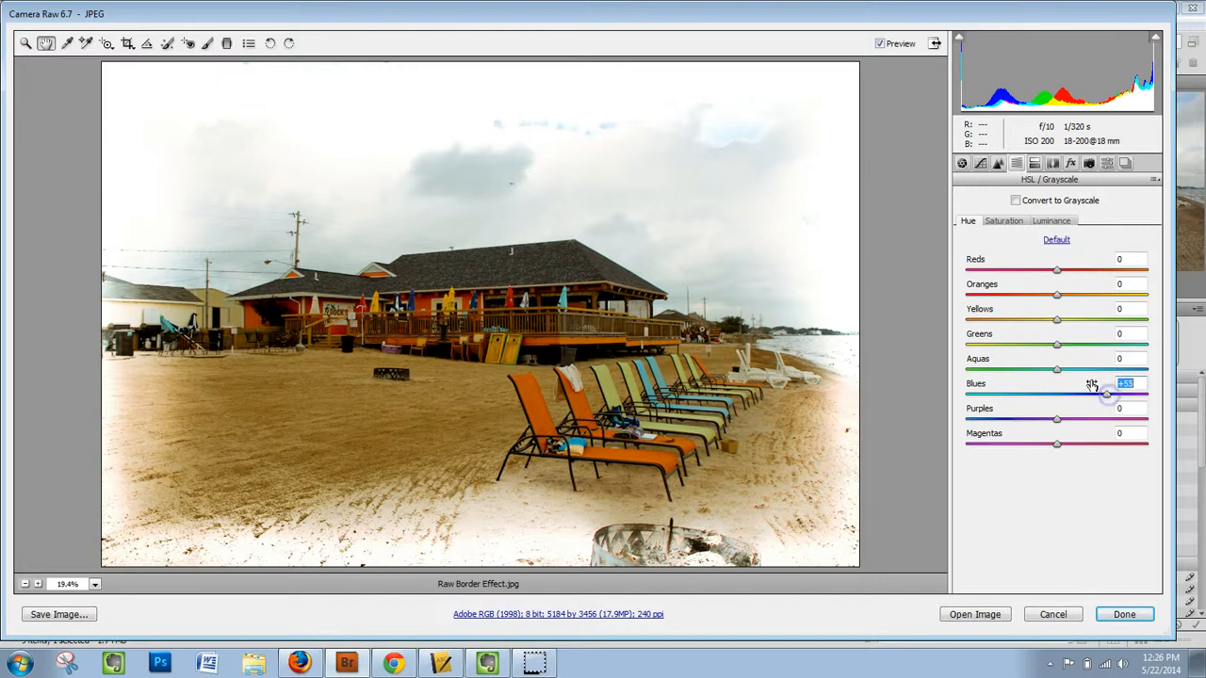
{"action": "left_click_drag", "start_coordinate": [1057, 370], "coordinate": [1062, 373]}
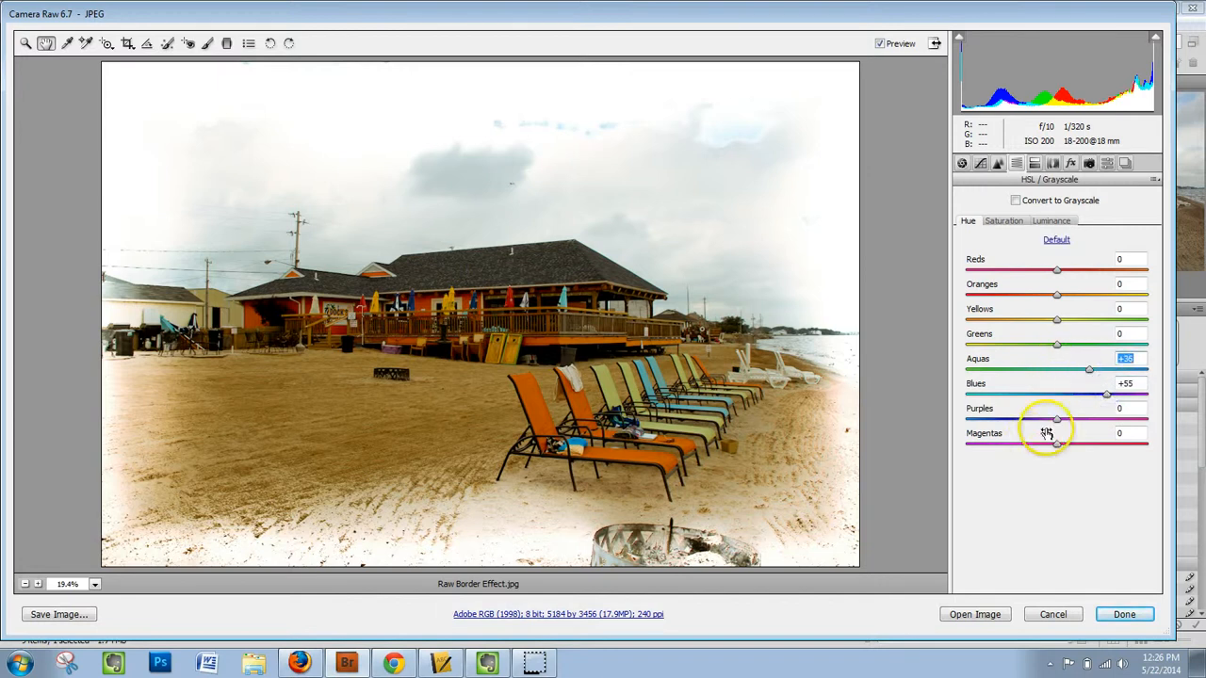
{"action": "left_click_drag", "start_coordinate": [1057, 420], "coordinate": [1041, 422]}
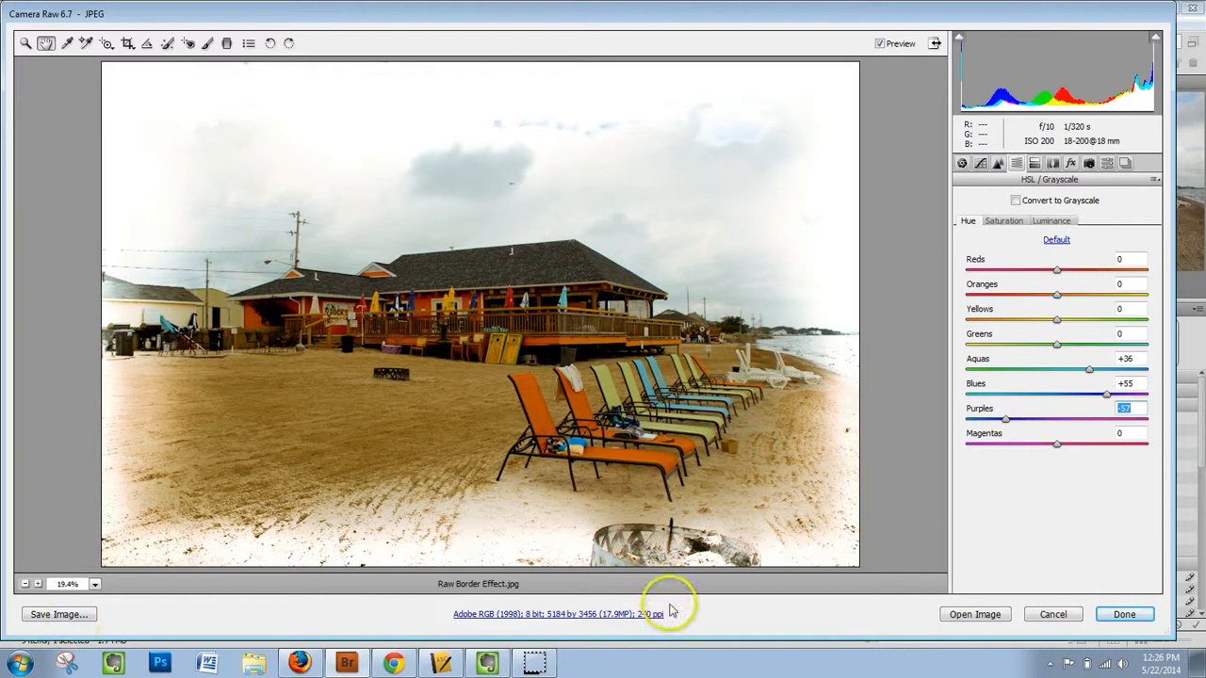
- Open the edited beach photo in Photoshop and draw a wide text box across the sky
{"action": "left_click", "coordinate": [963, 617]}
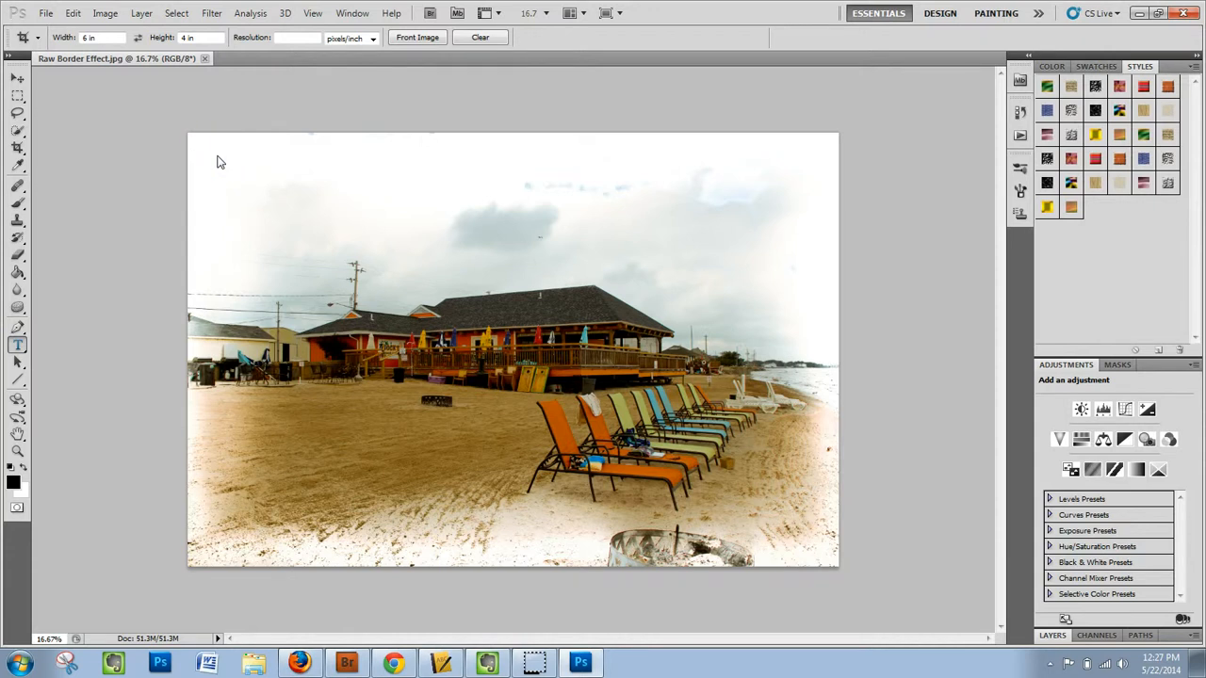
{"action": "left_click", "coordinate": [217, 162]}
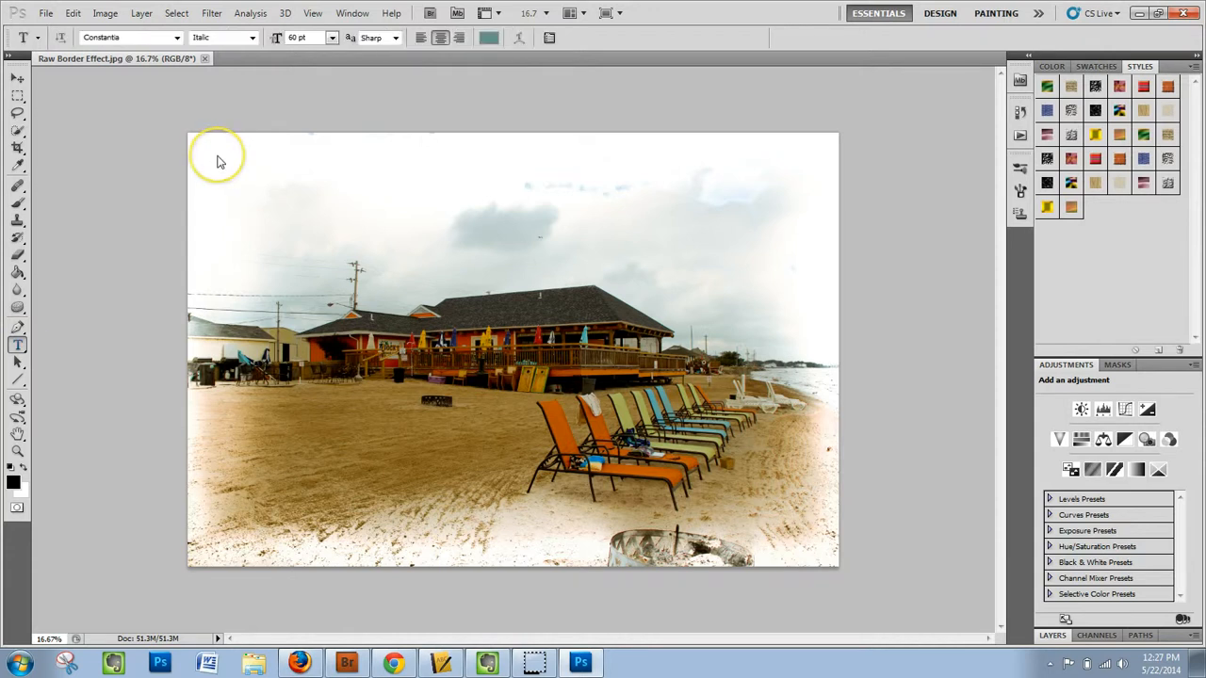
{"action": "left_click_drag", "start_coordinate": [217, 155], "coordinate": [817, 277]}
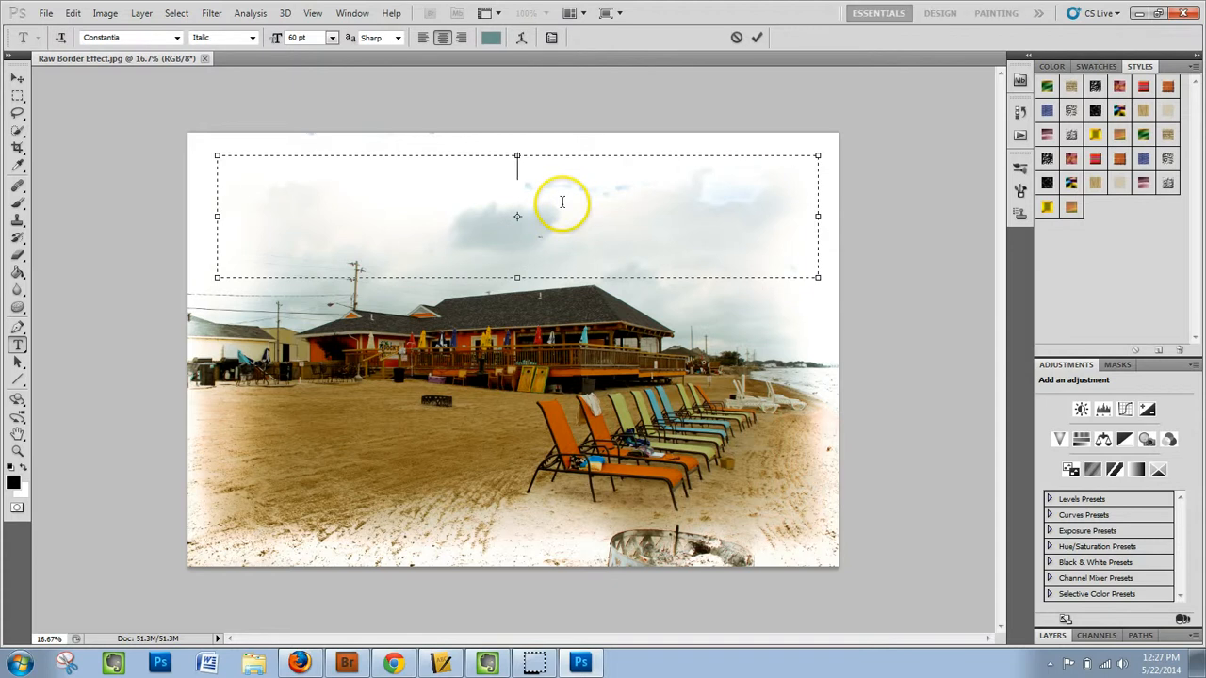
- Enter the text "Greetings from Port Clinton, Ohio" with "Lake Erie" on a second line, and move it lower in the sky
{"action": "type", "text": "merGreetings from "}
{"action": "type", "text": "Port"}
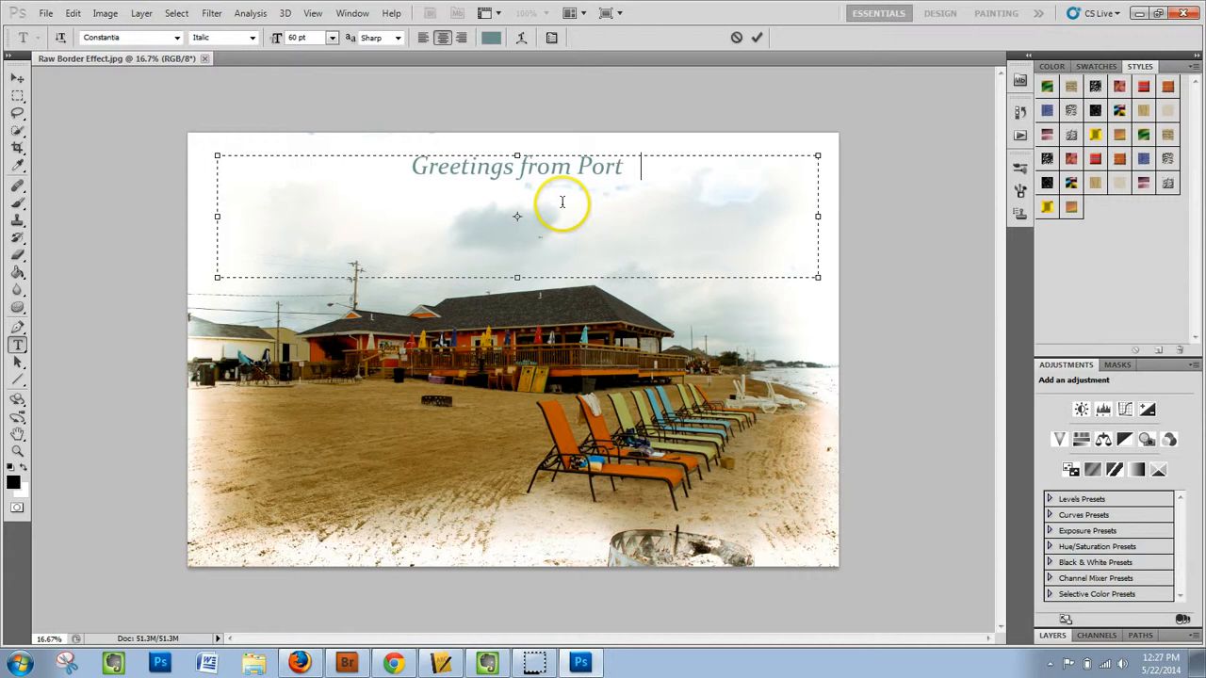
{"action": "type", "text": " Clinton Ohio"}
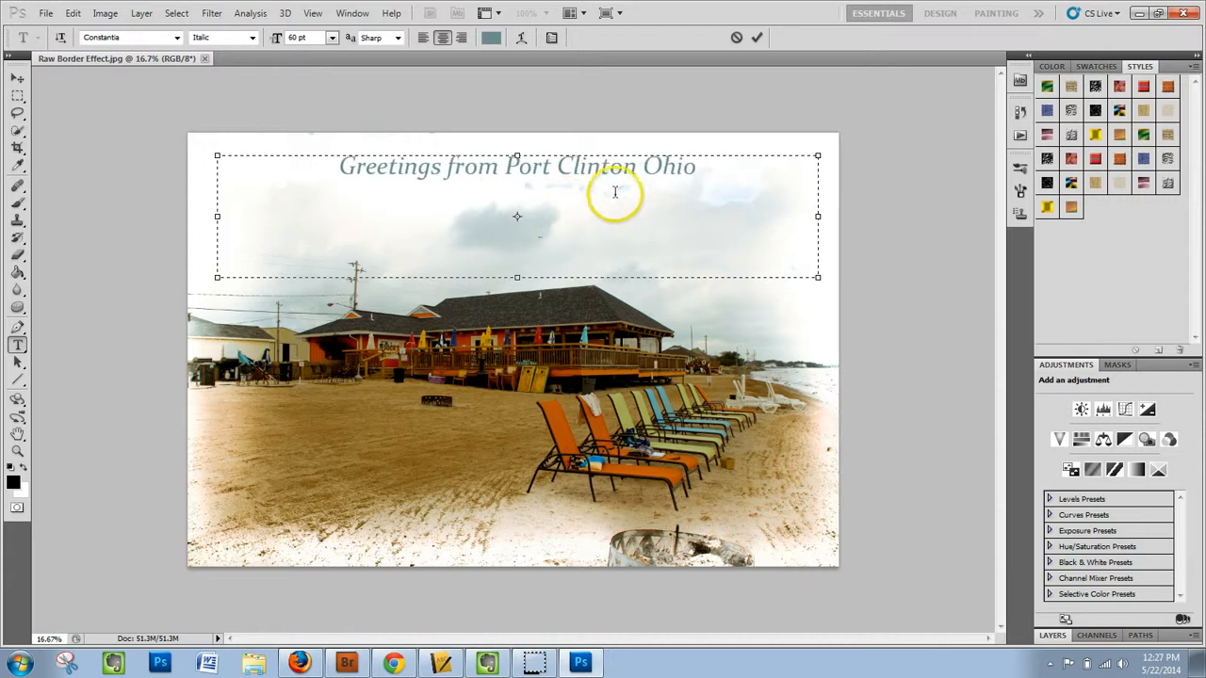
{"action": "left_click", "coordinate": [636, 171]}
{"action": "type", "text": ", Ohio "}
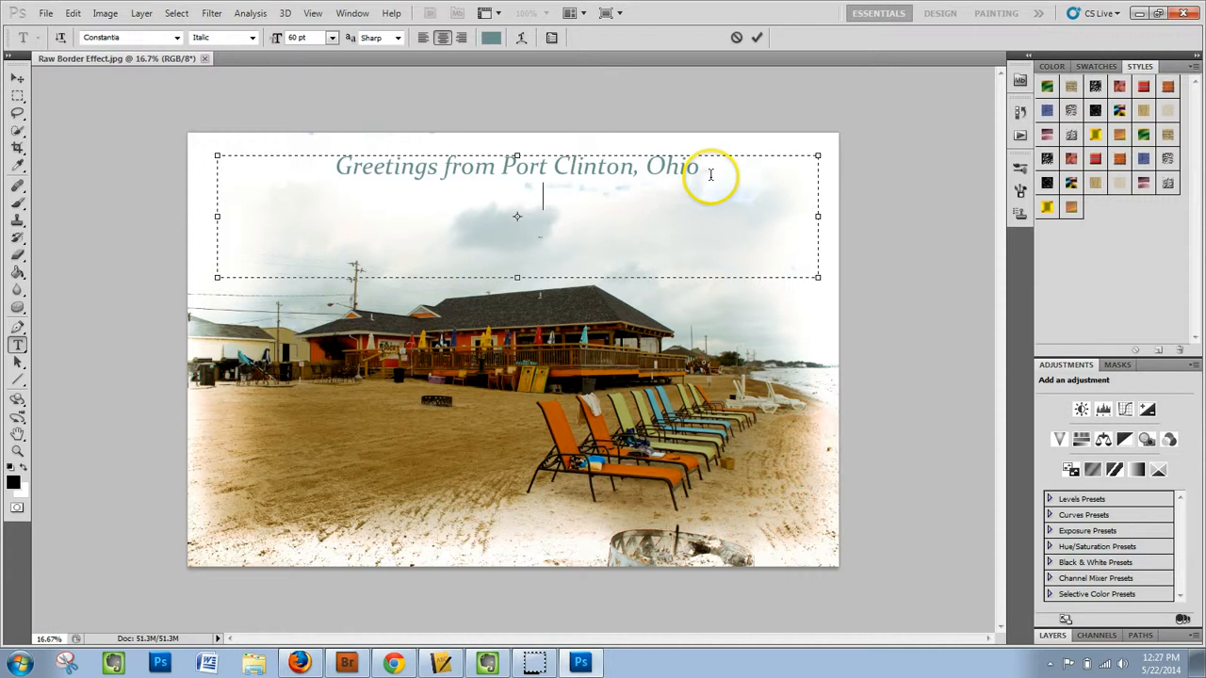
{"action": "type", "text": "Lake Erie"}
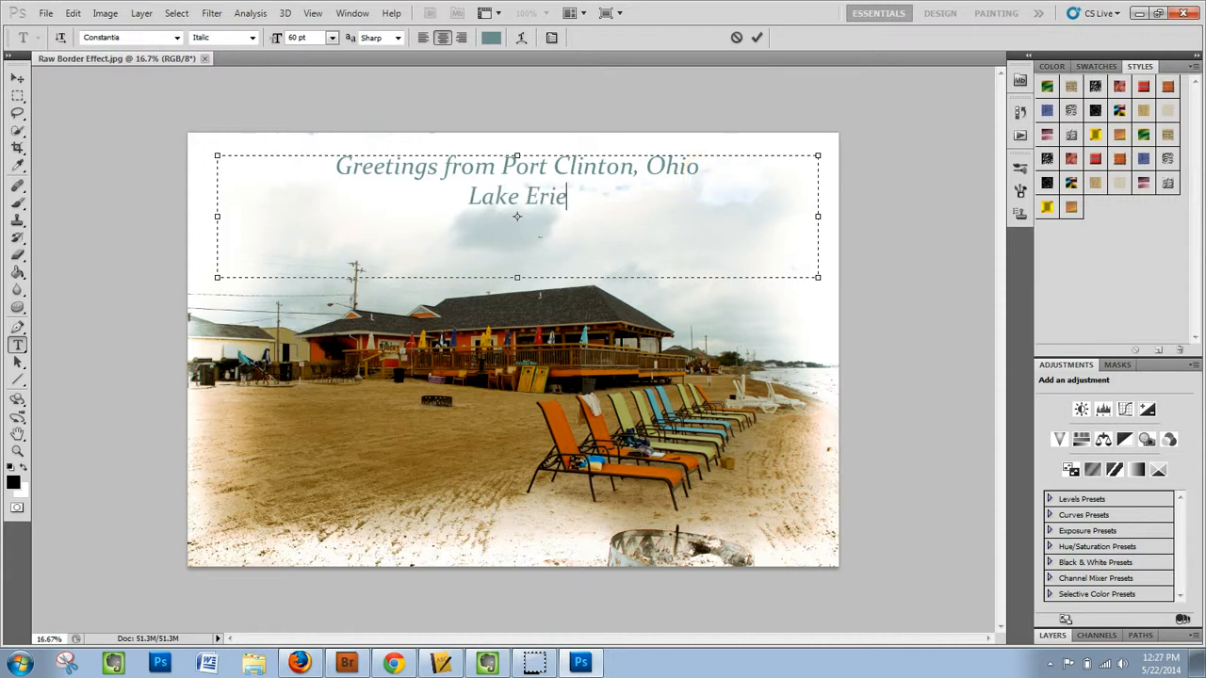
{"action": "left_click", "coordinate": [17, 78]}
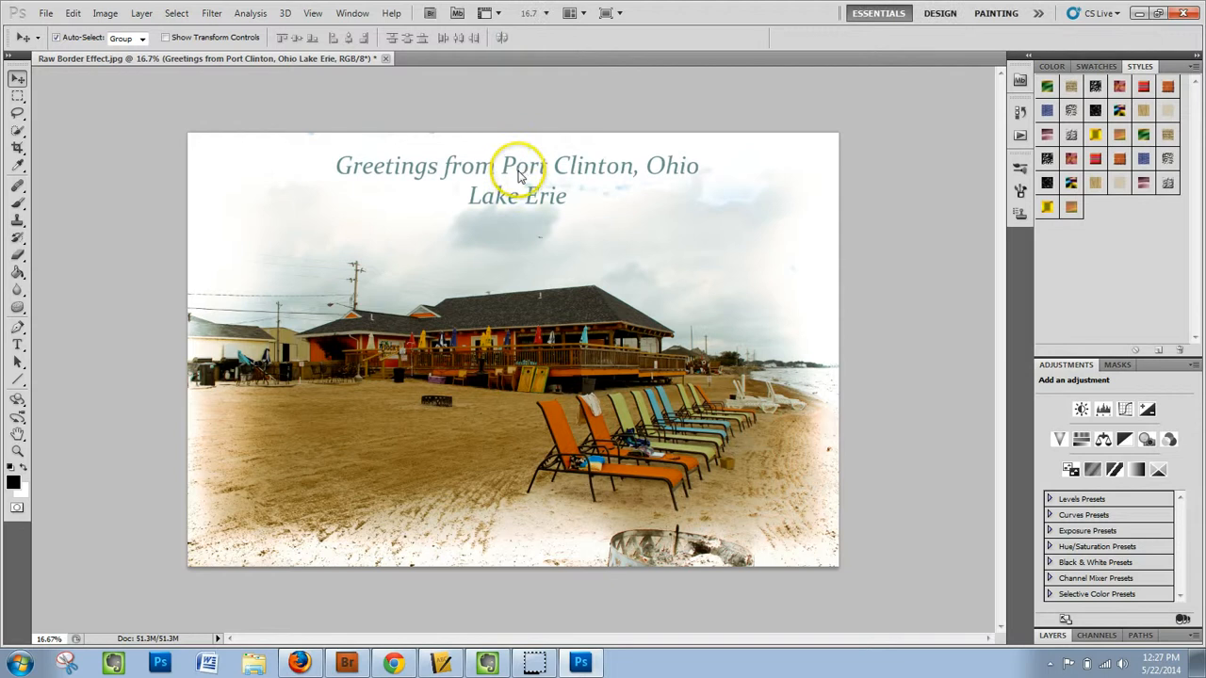
{"action": "left_click_drag", "start_coordinate": [514, 177], "coordinate": [515, 214]}
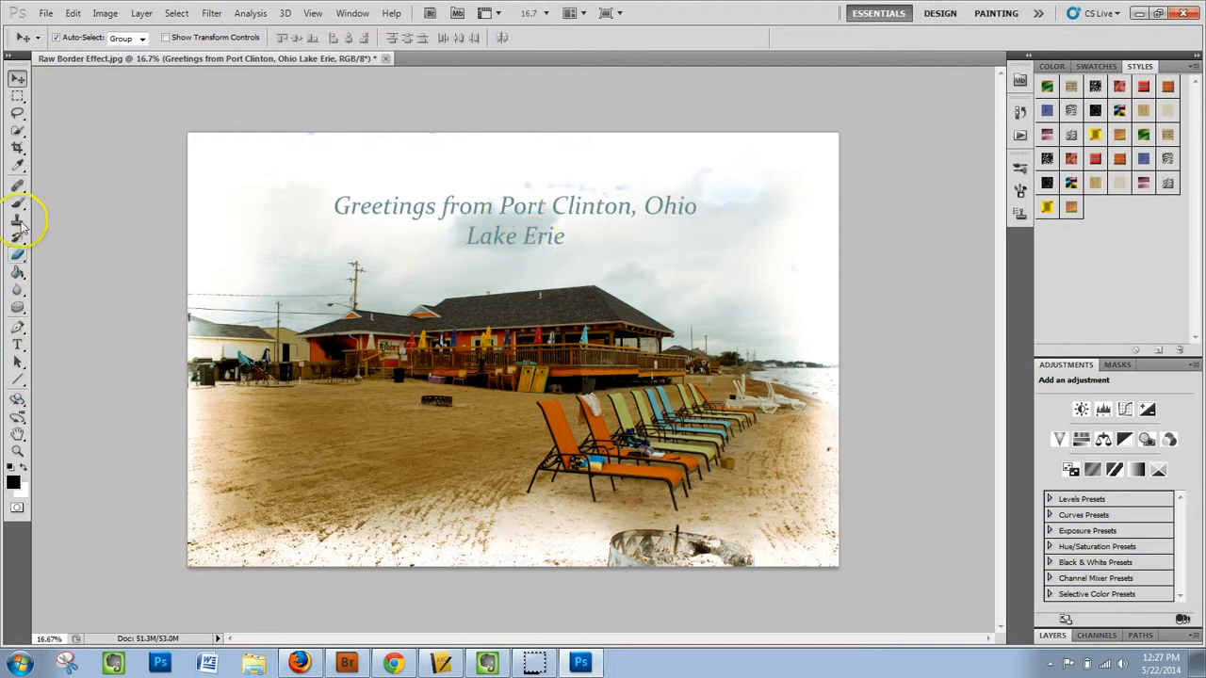
- Try to recolour the greeting text by sampling the blue of a beach chair with the Eyedropper tool
{"action": "left_click", "coordinate": [17, 345]}
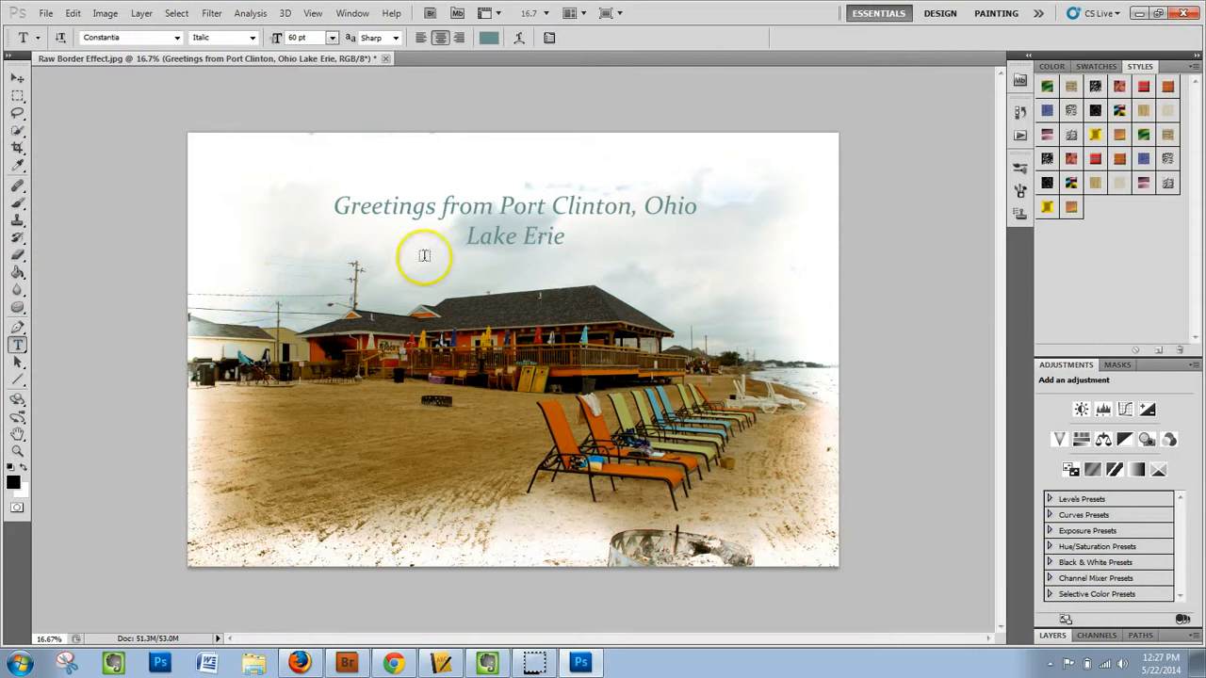
{"action": "left_click", "coordinate": [460, 209]}
{"action": "key", "text": "ctrl+a"}
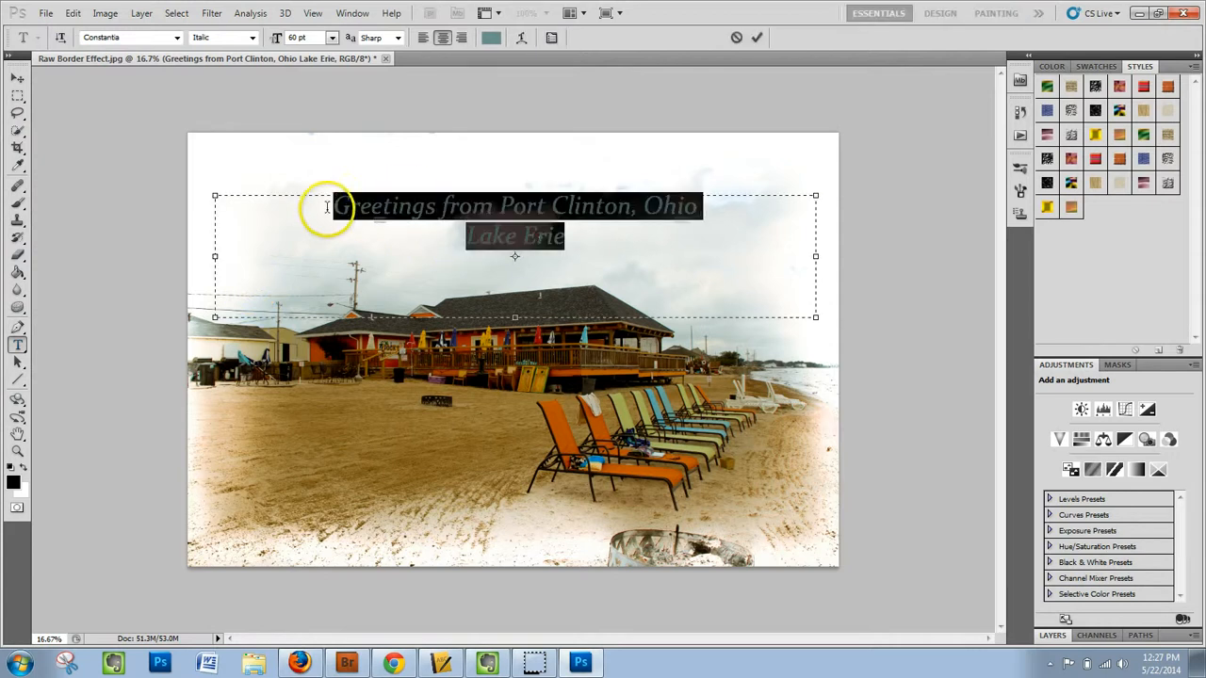
{"action": "left_click", "coordinate": [16, 167]}
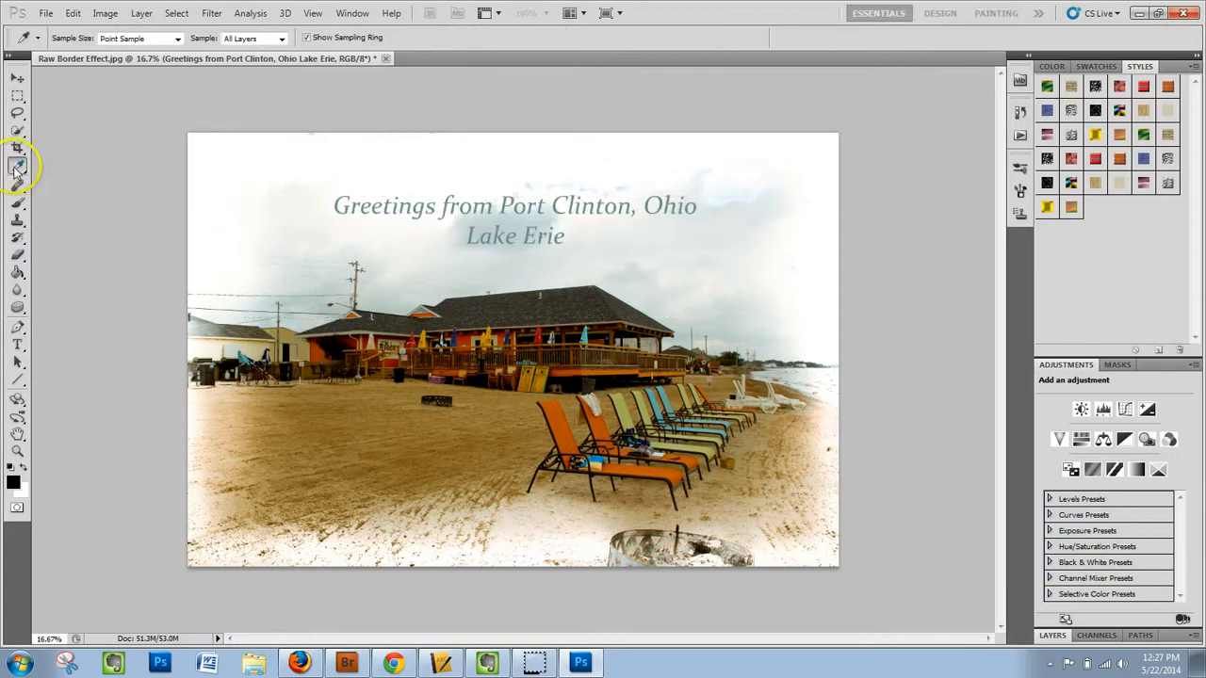
{"action": "left_click", "coordinate": [657, 392]}
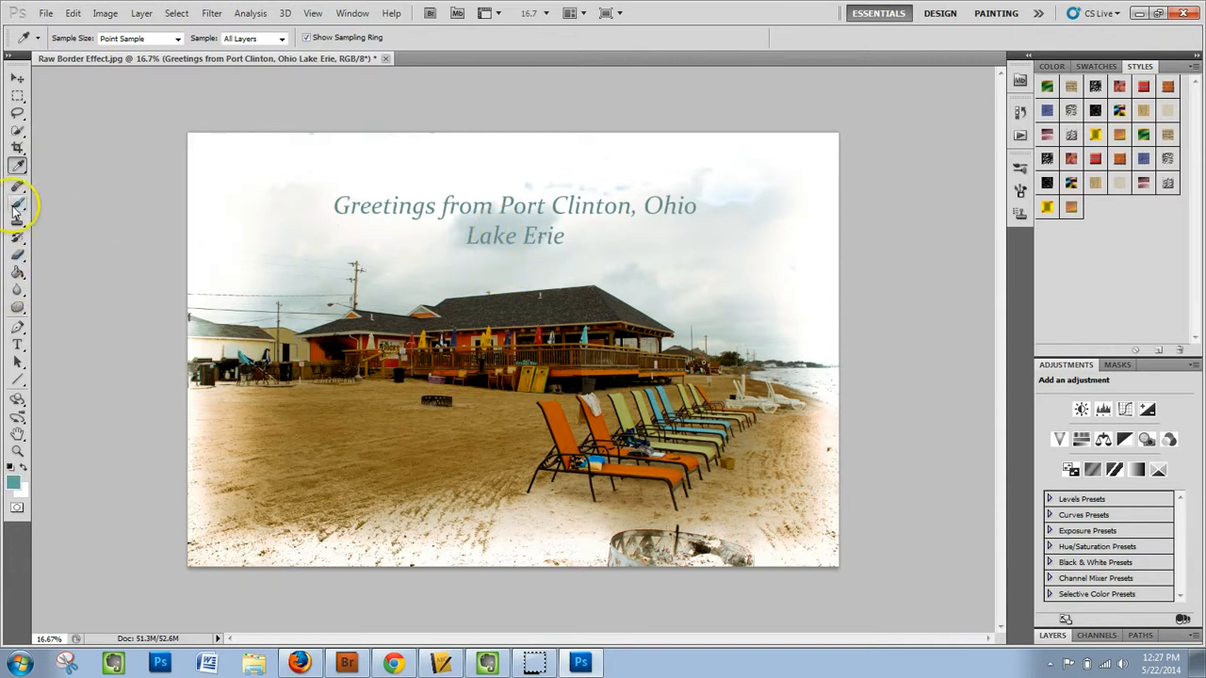
- Set the colour of the whole greeting text to 789f9c, sampled from the blue beach chair, and commit the text
{"action": "left_click", "coordinate": [17, 346]}
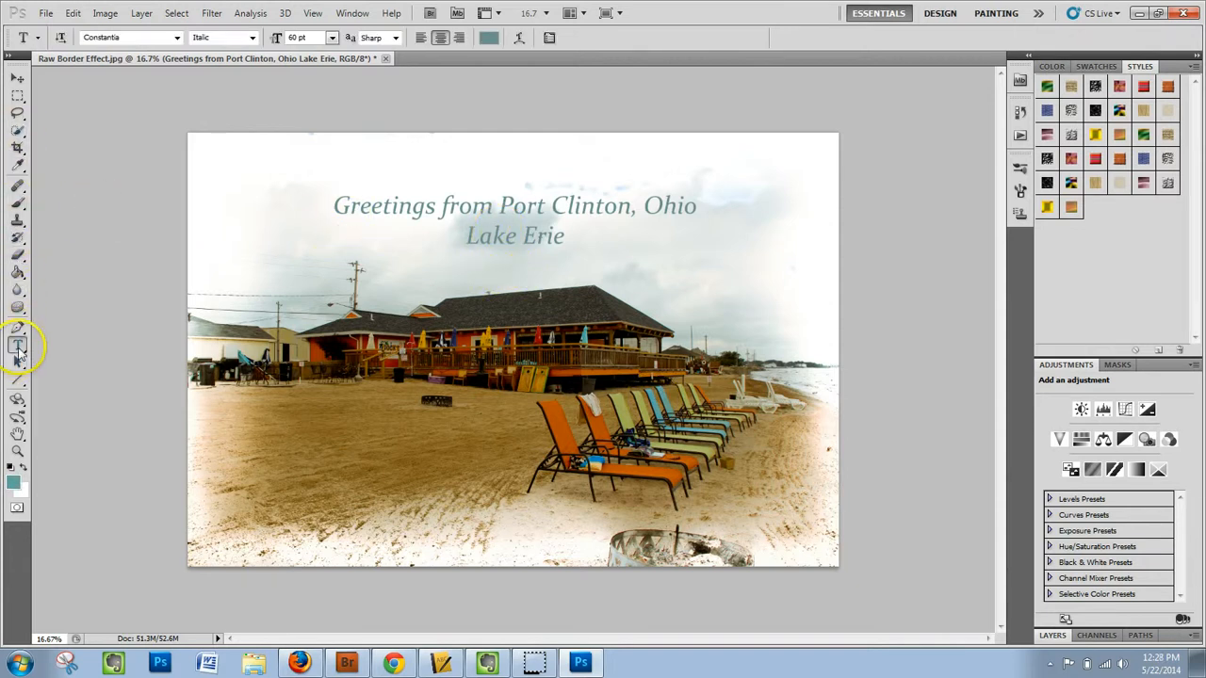
{"action": "triple_click", "coordinate": [481, 205]}
{"action": "left_click", "coordinate": [565, 243], "text": "shift"}
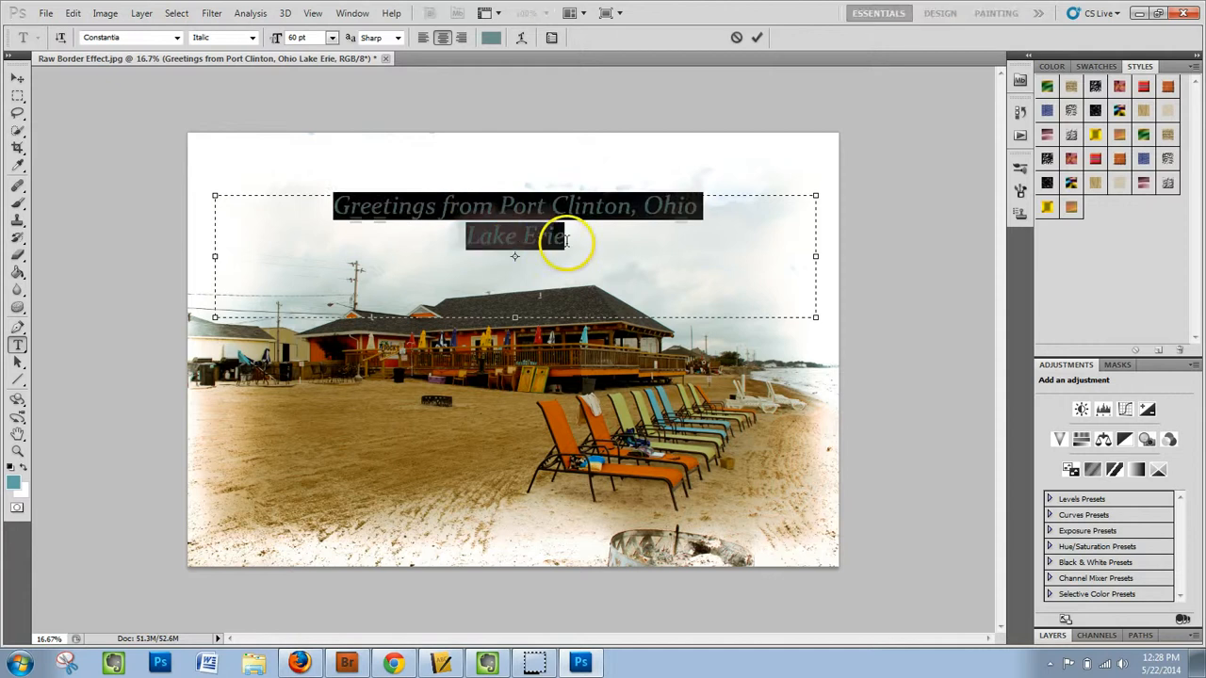
{"action": "left_click", "coordinate": [490, 36]}
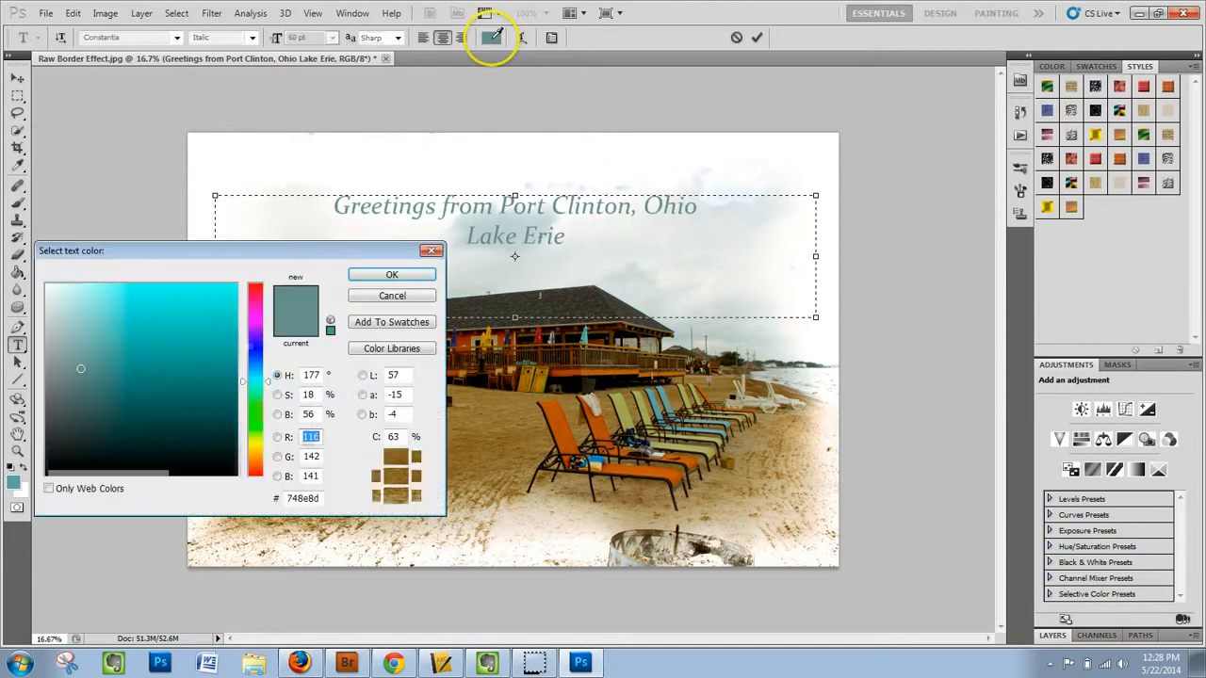
{"action": "left_click", "coordinate": [657, 402]}
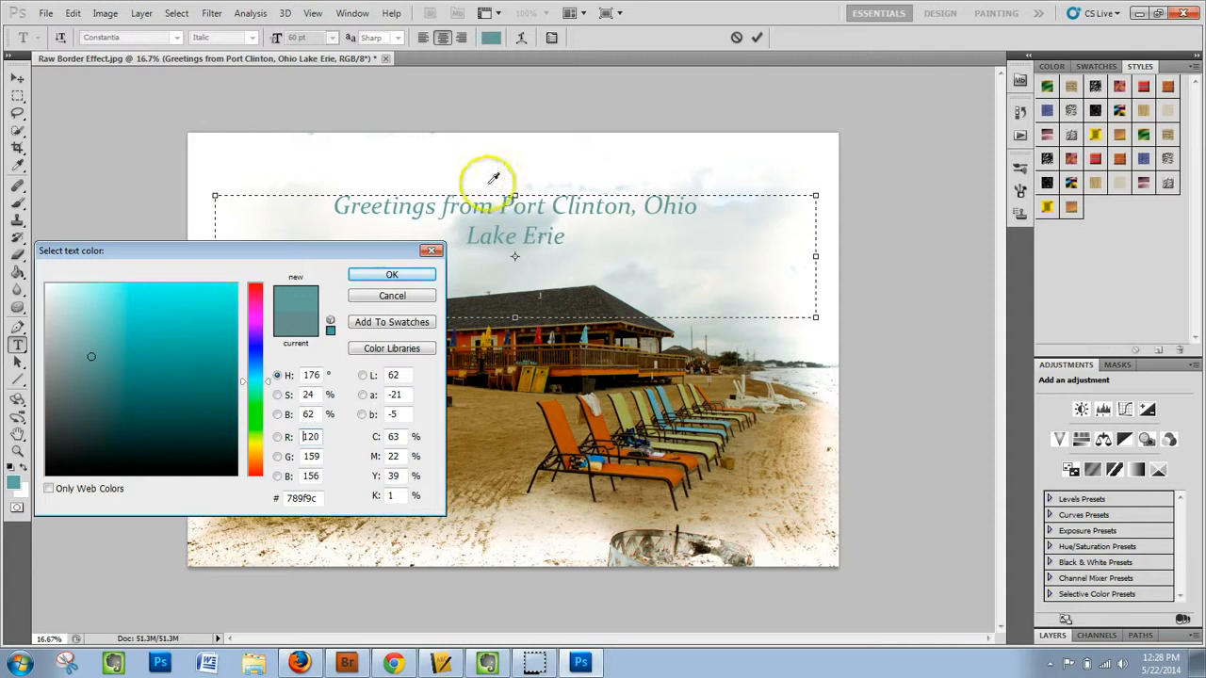
{"action": "left_click", "coordinate": [392, 274]}
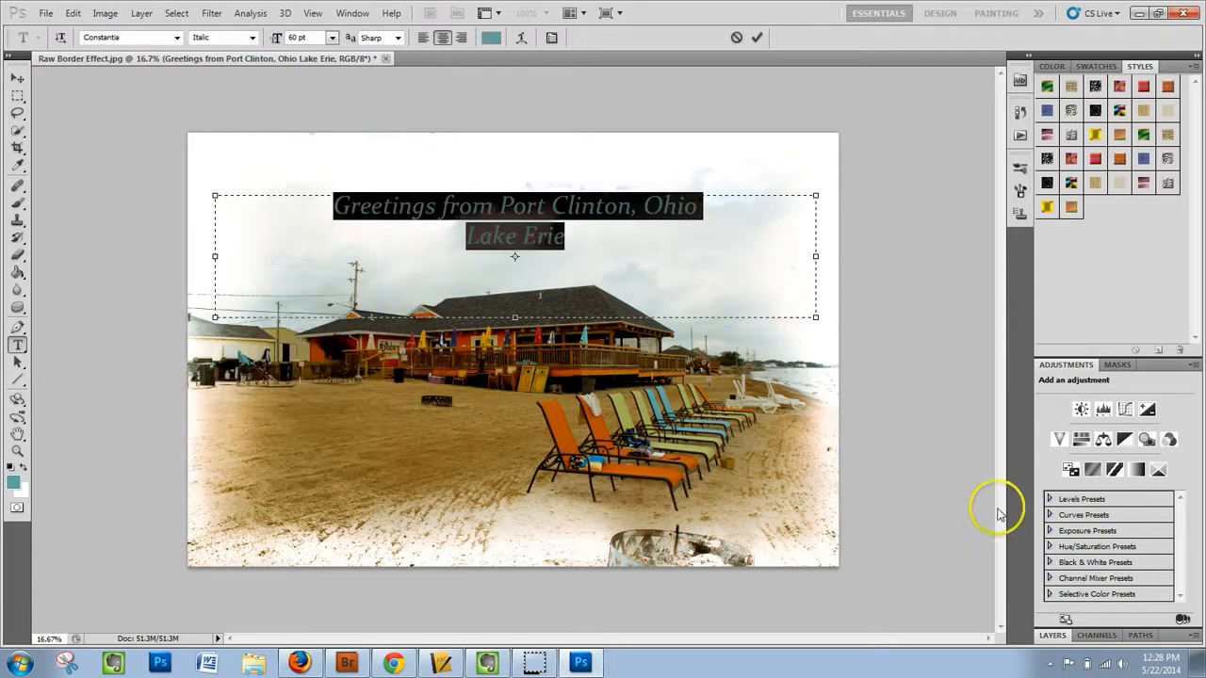
{"action": "left_click", "coordinate": [17, 80]}
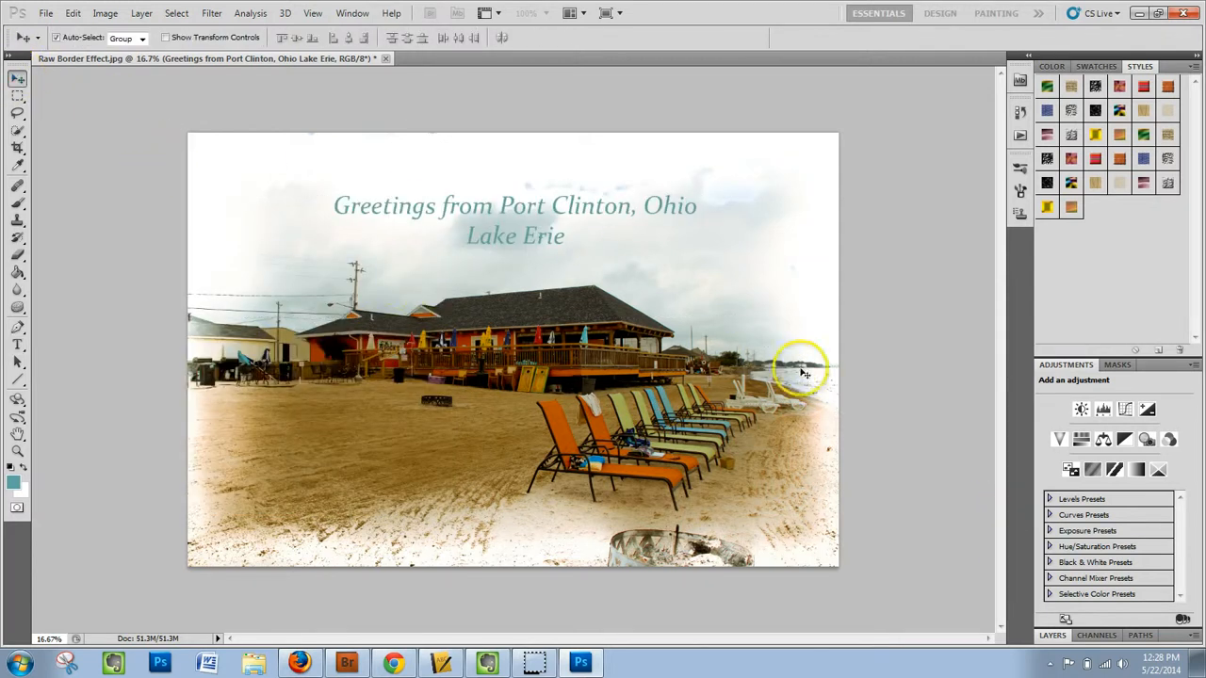
- Add a drop shadow with the default settings to the greeting text layer and move the text higher in the sky
{"action": "left_click", "coordinate": [1050, 636]}
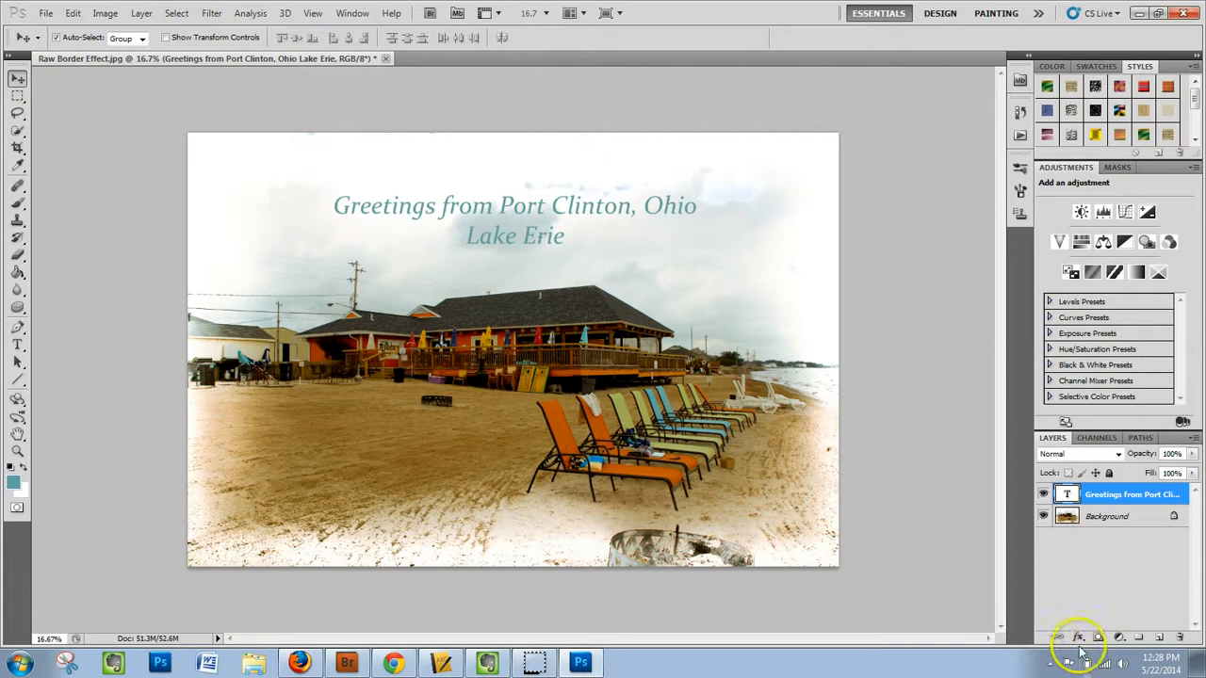
{"action": "left_click", "coordinate": [1079, 638]}
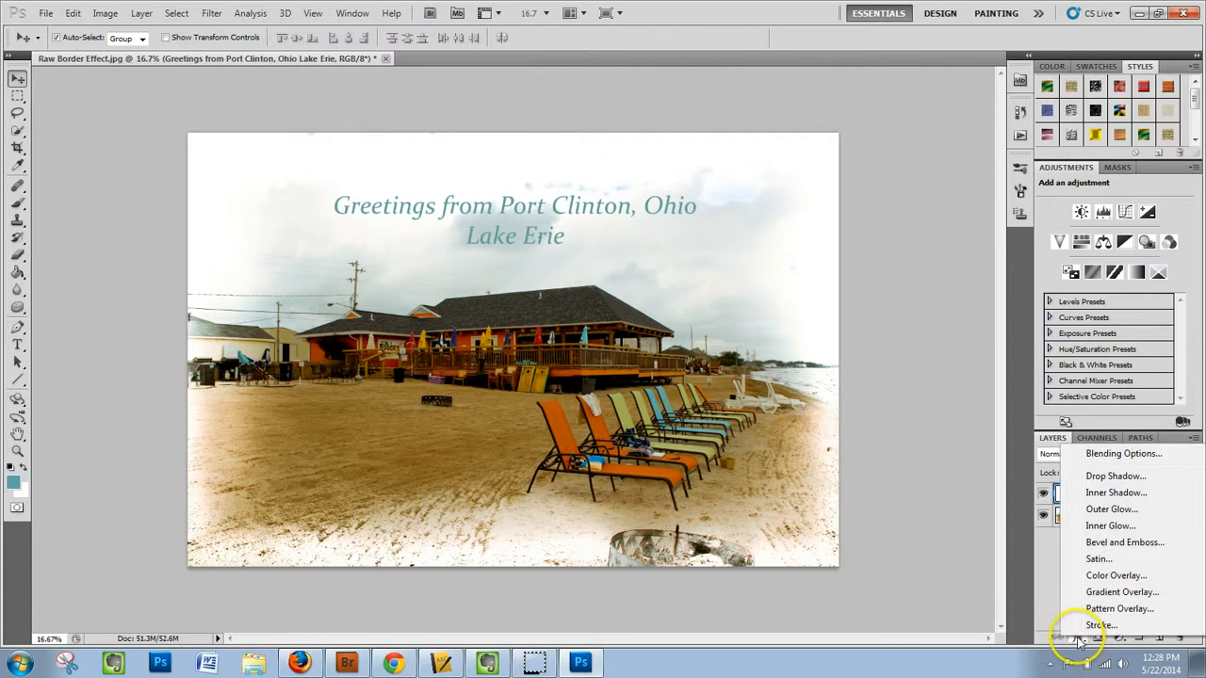
{"action": "left_click", "coordinate": [1097, 476]}
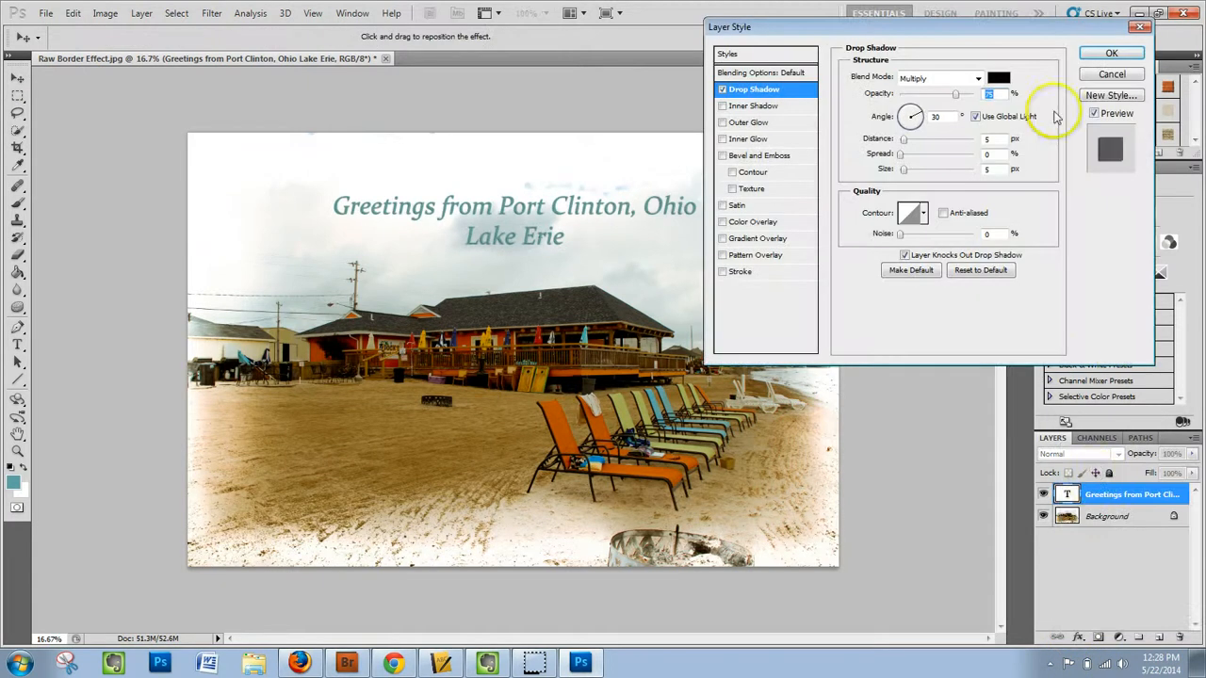
{"action": "left_click", "coordinate": [1104, 52]}
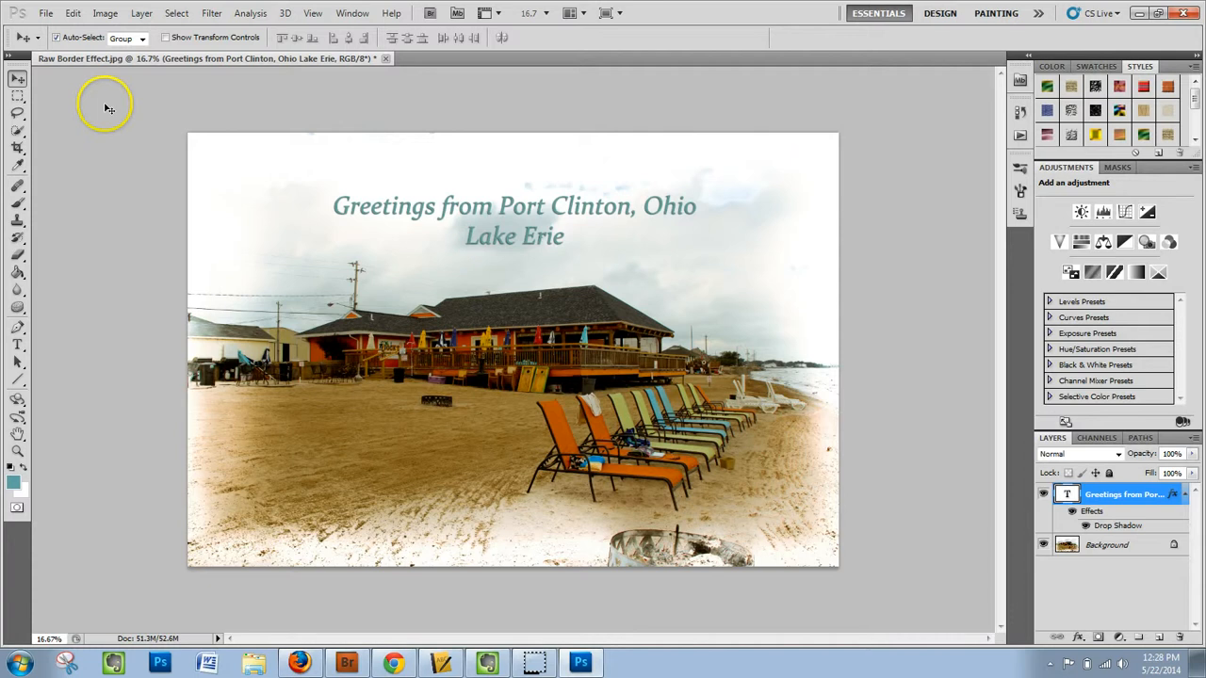
{"action": "left_click_drag", "start_coordinate": [510, 223], "coordinate": [509, 187]}
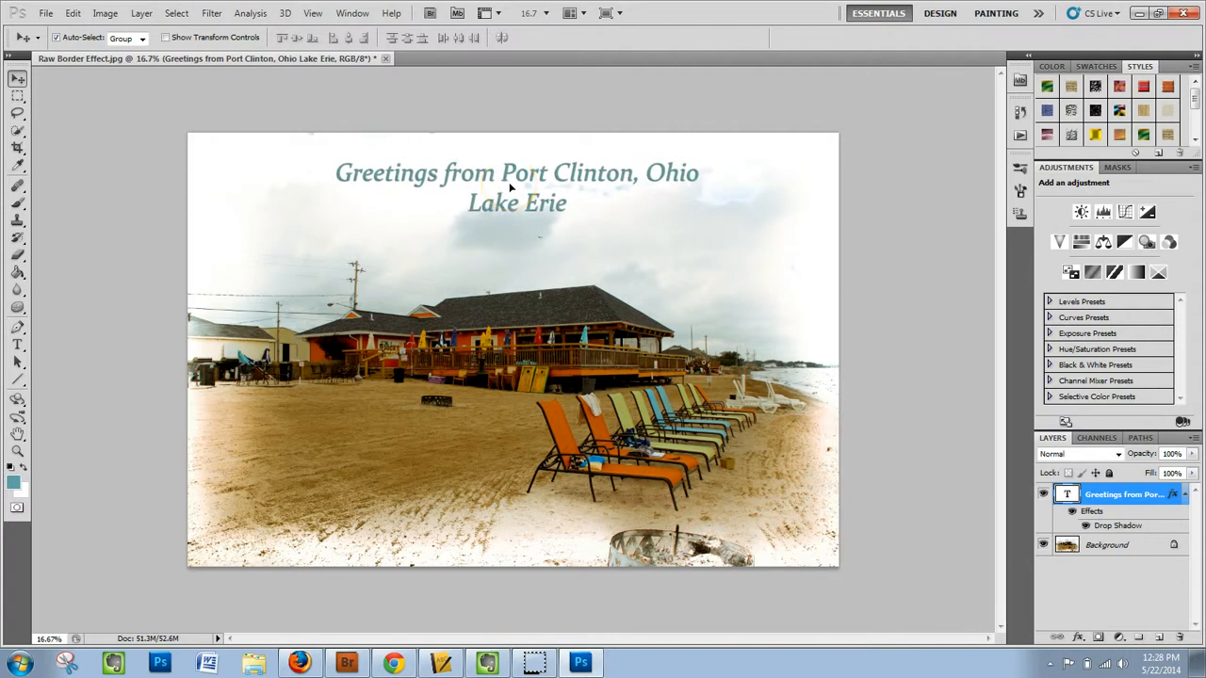